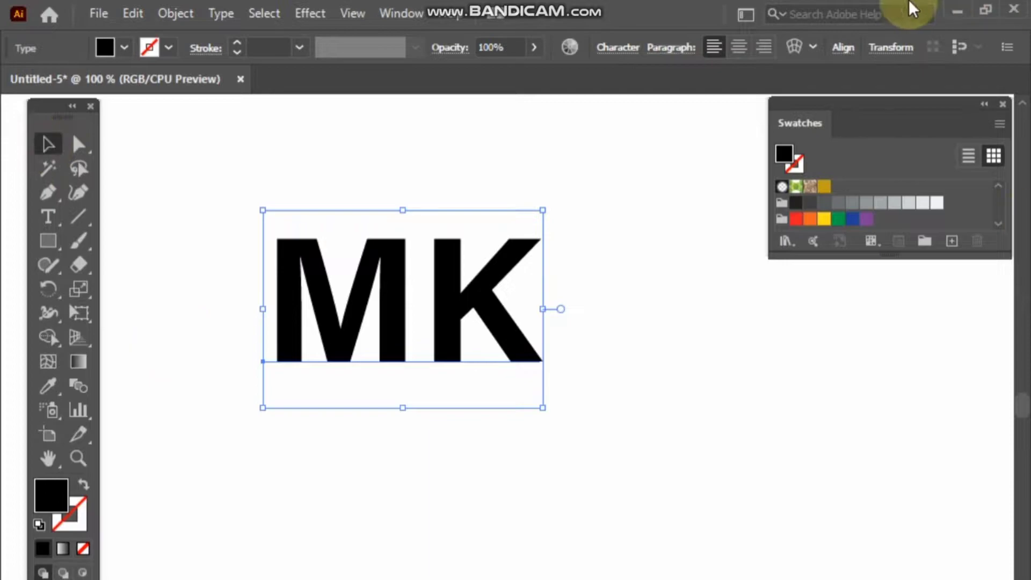
Change the font of the MK text to Metropolis Bold.
scroll(440, 294, up, 1)
scroll(443, 299, up, 2)
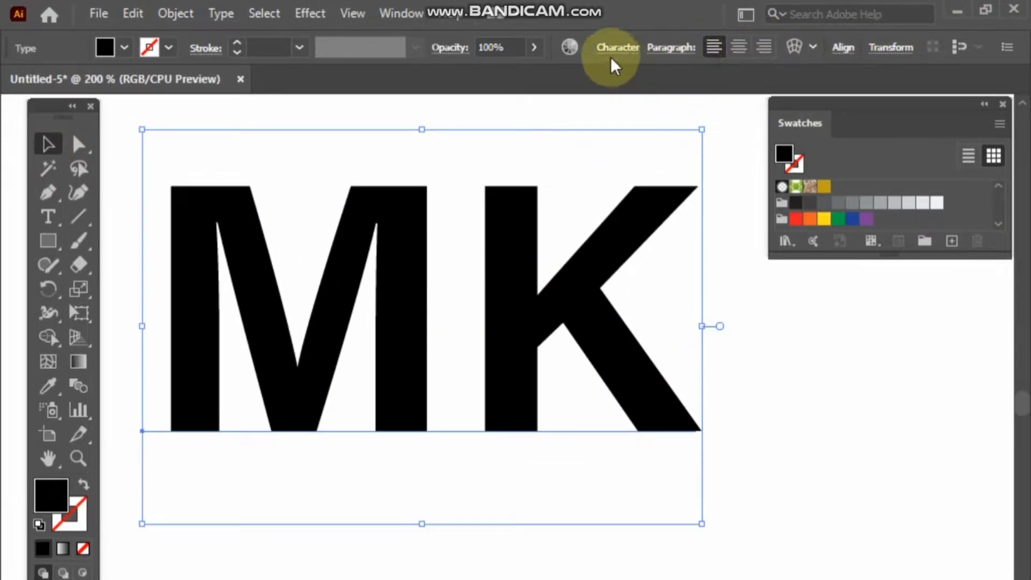
click(611, 47)
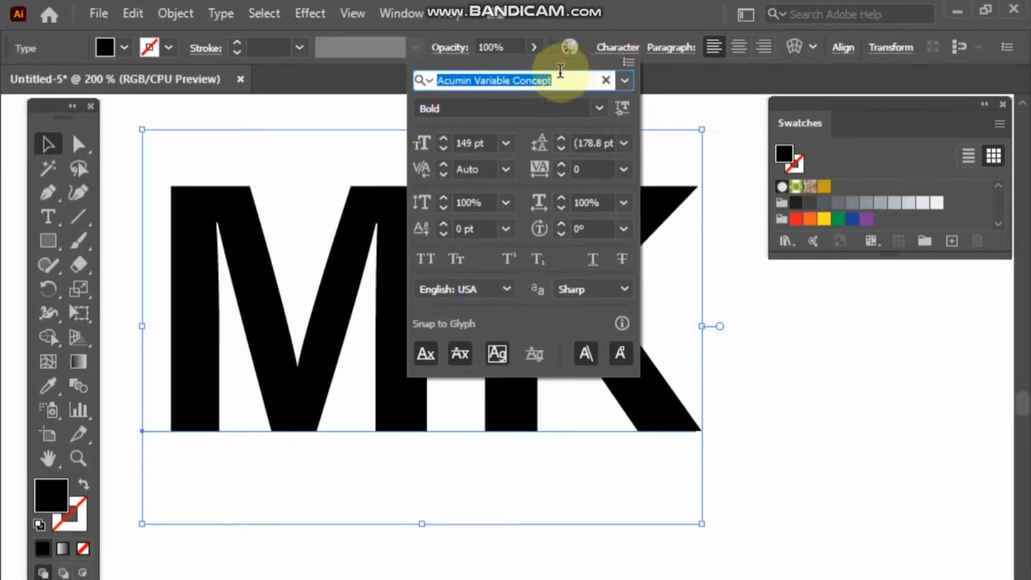
text(ME)
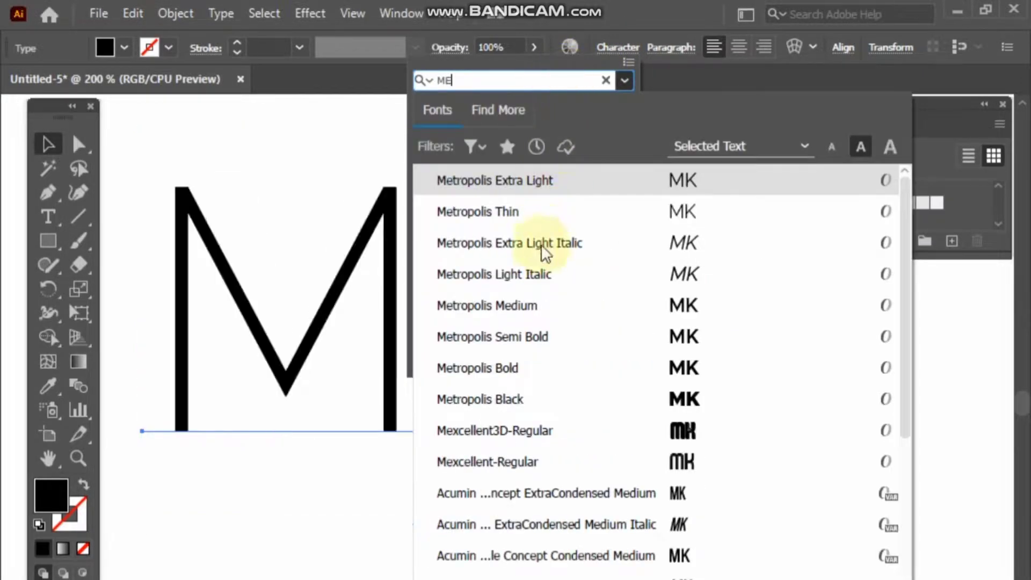
click(551, 367)
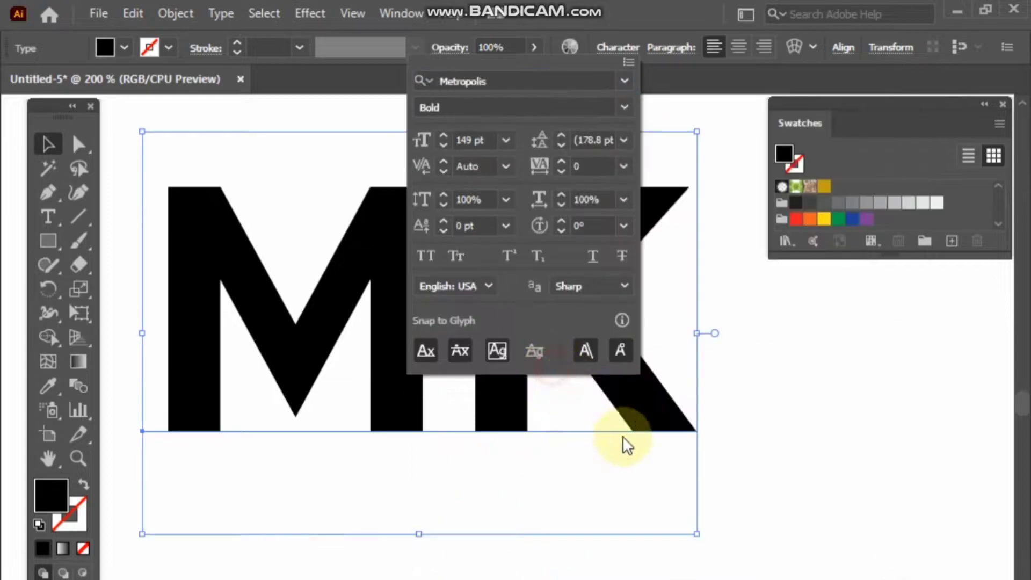
click(613, 451)
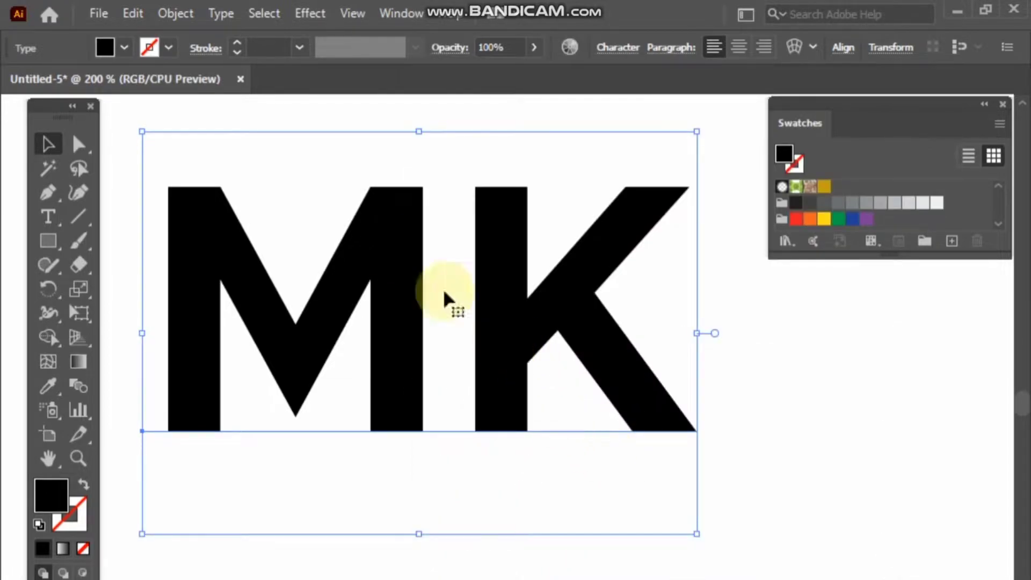
Expand the MK text's object and fill into shapes, and ungroup the two letters.
click(176, 14)
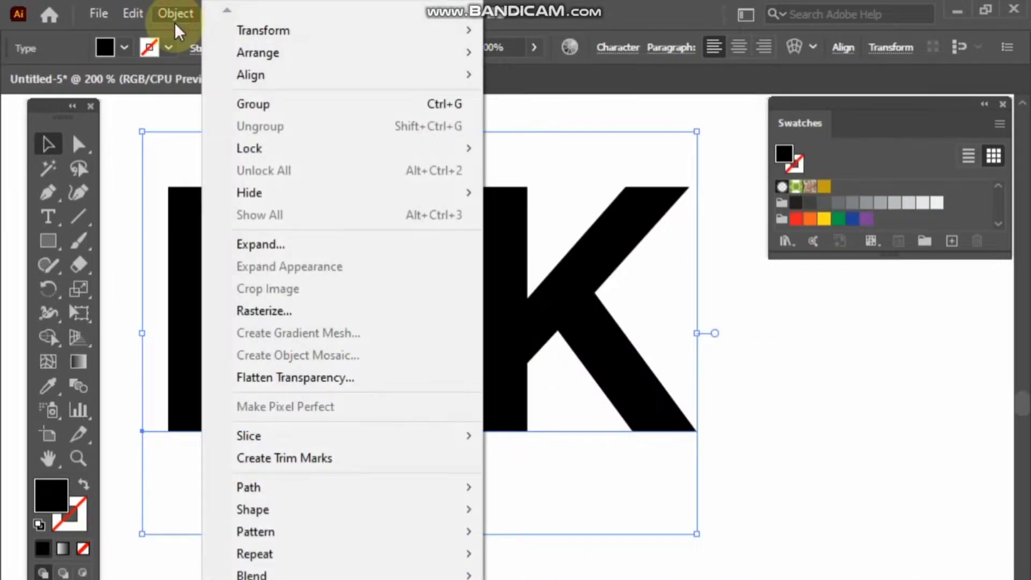
click(302, 243)
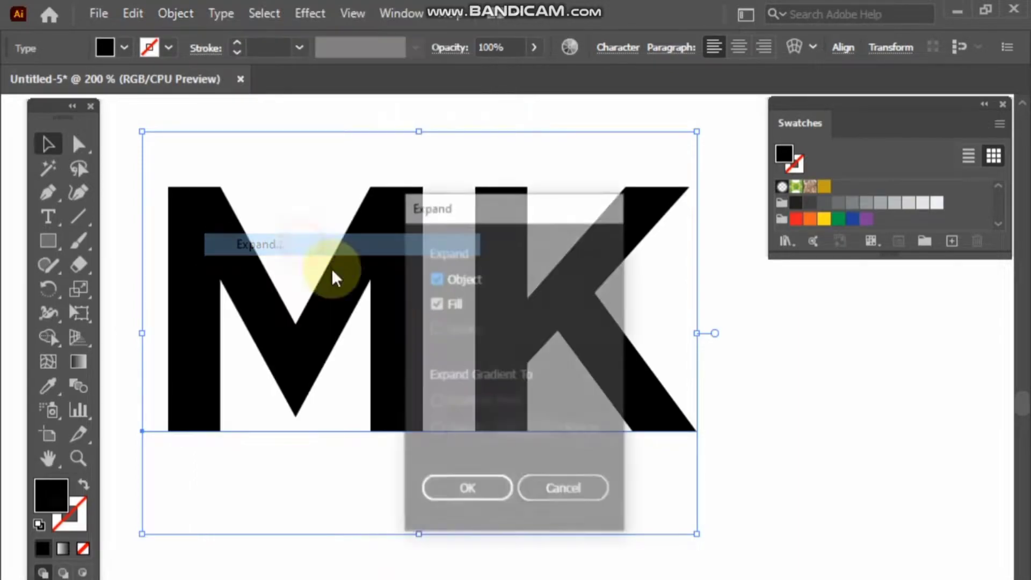
click(489, 488)
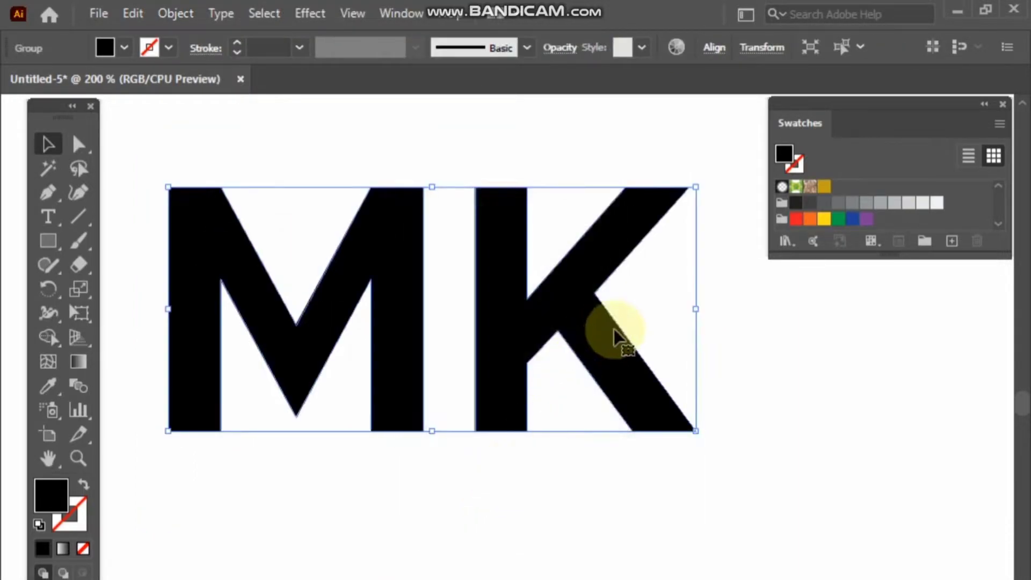
drag(414, 153, 534, 287)
click(182, 12)
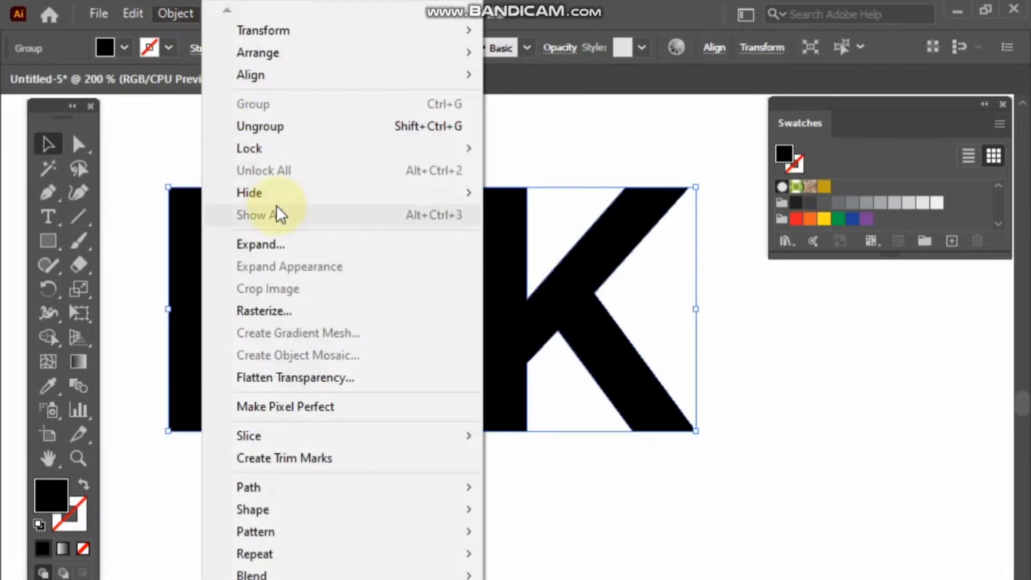
click(272, 127)
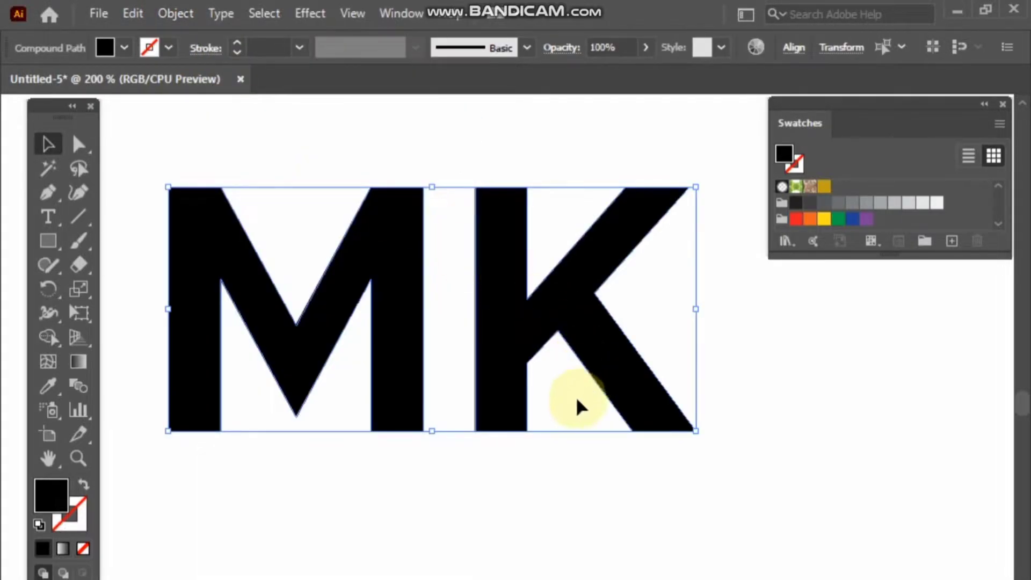
click(578, 399)
Move the K against the M so that the K's stem lies exactly over the M's second stem.
scroll(501, 343, up, 1)
drag(501, 342, 411, 393)
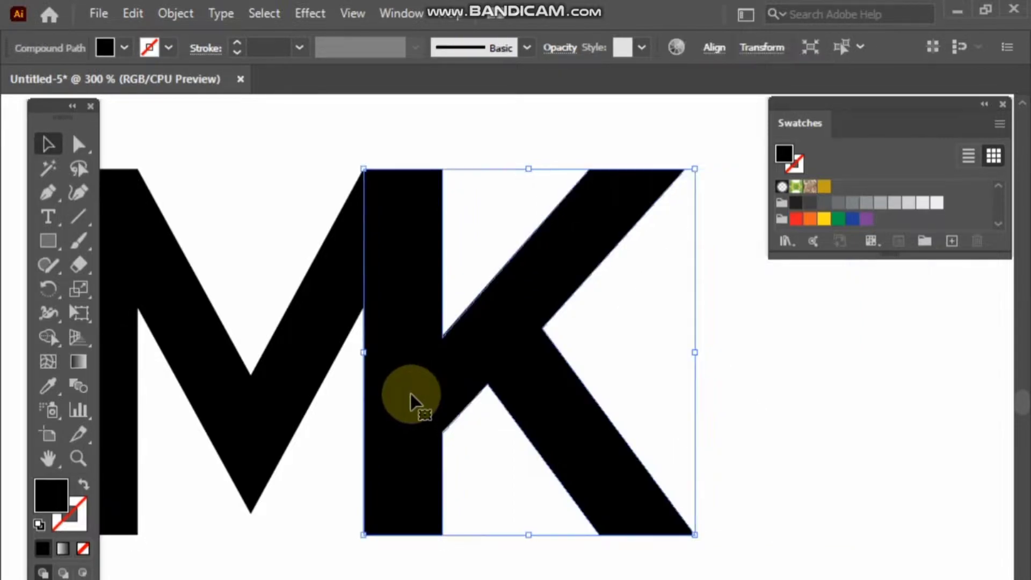
click(497, 128)
drag(499, 127, 569, 127)
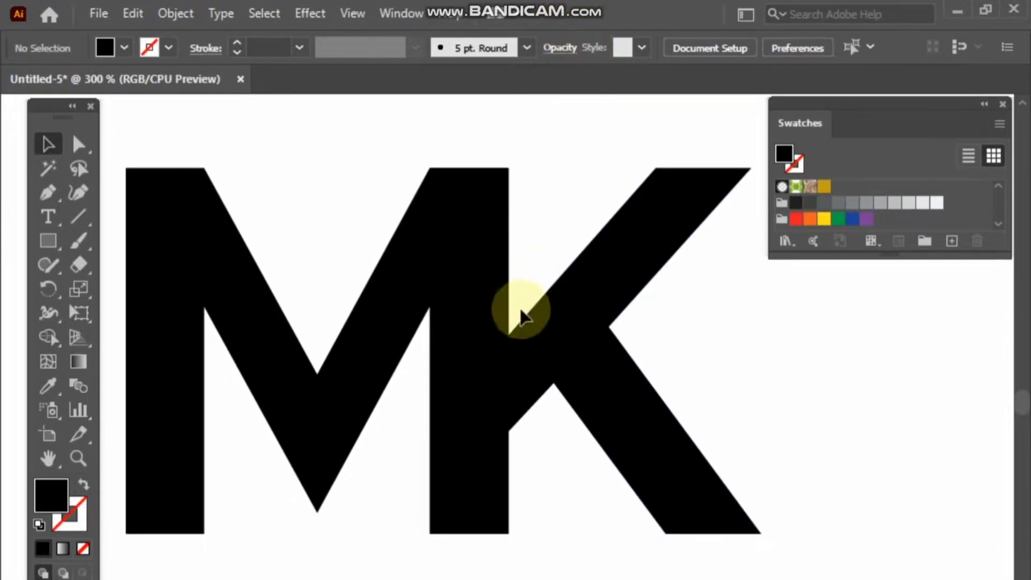
Offset the K's path by 6 px with miter joins and a miter limit of 4.
click(474, 385)
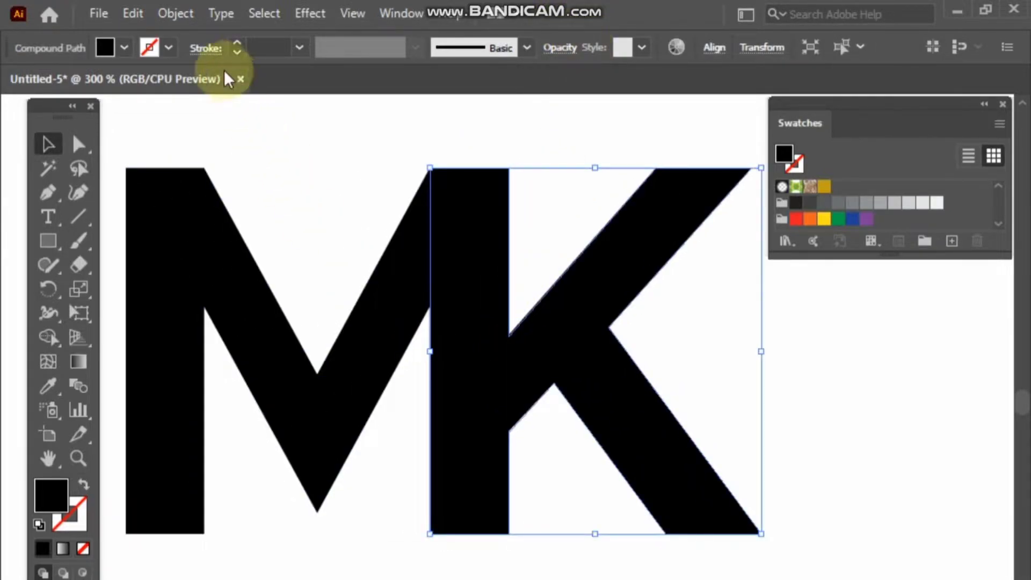
click(179, 12)
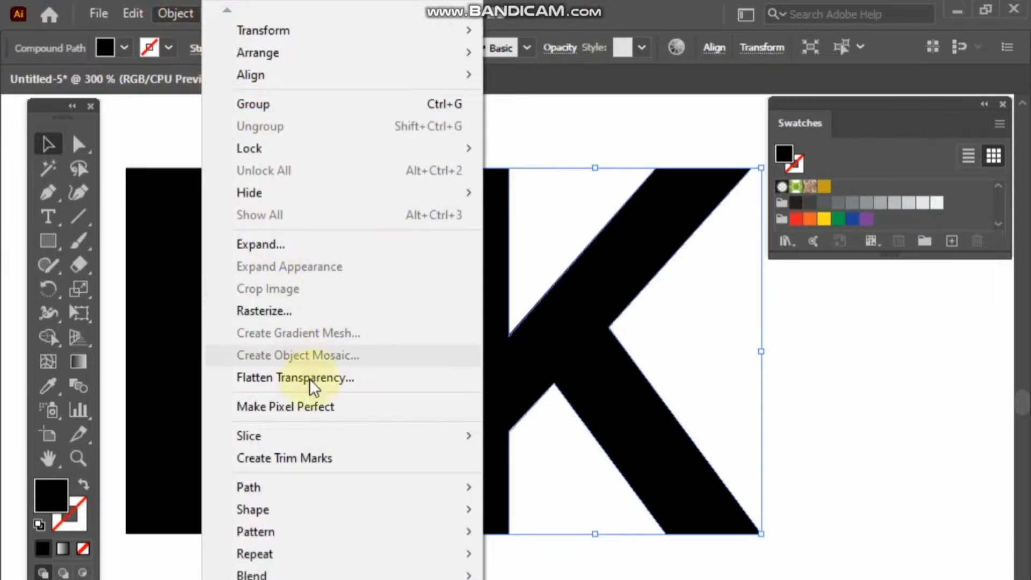
mouse_move(452, 483)
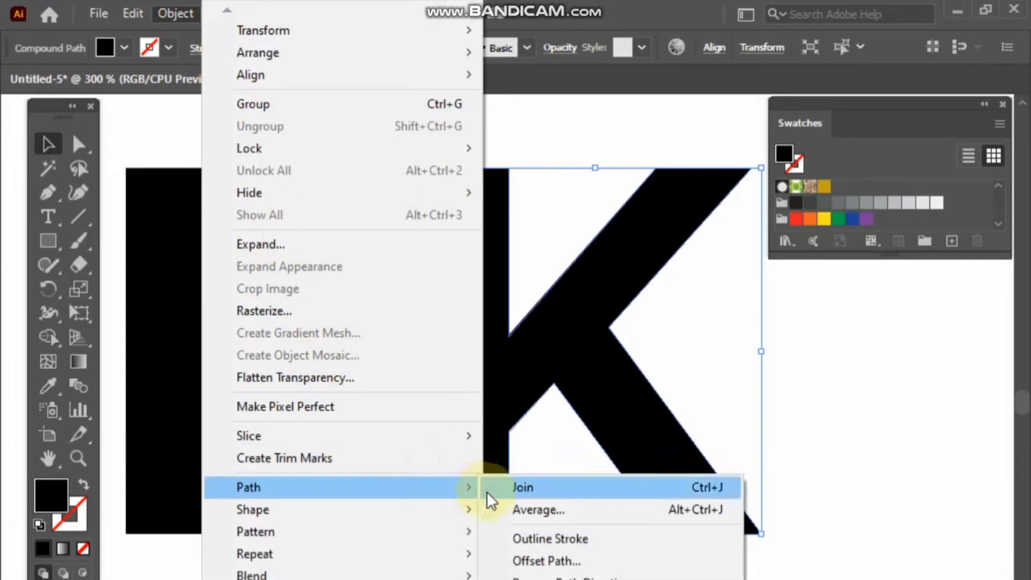
click(559, 563)
drag(597, 514, 334, 288)
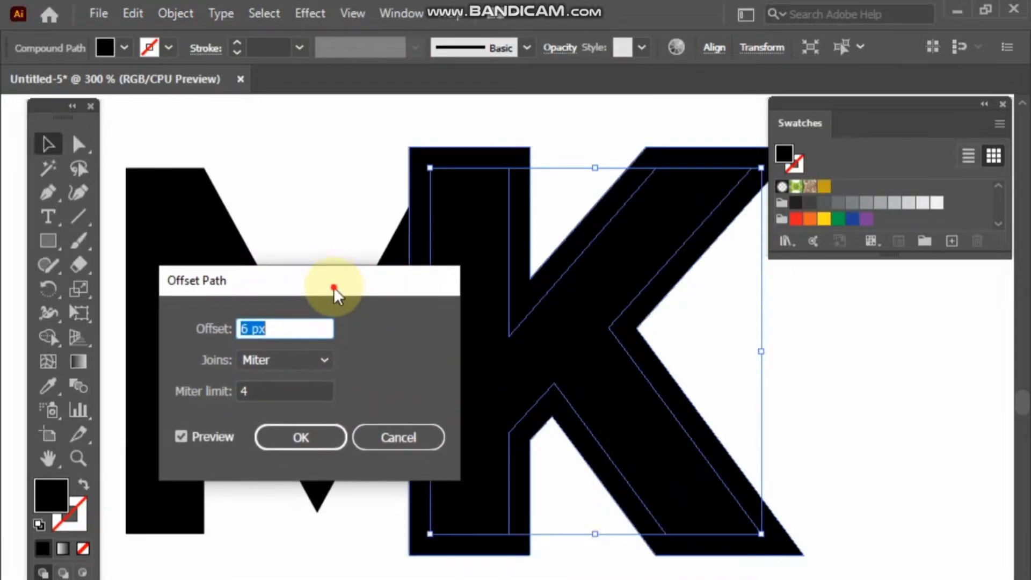
click(304, 429)
click(304, 428)
click(294, 229)
Select both letters and remove the offset border around the K with Shape Builder, cutting a gap between M and K.
drag(319, 187, 660, 414)
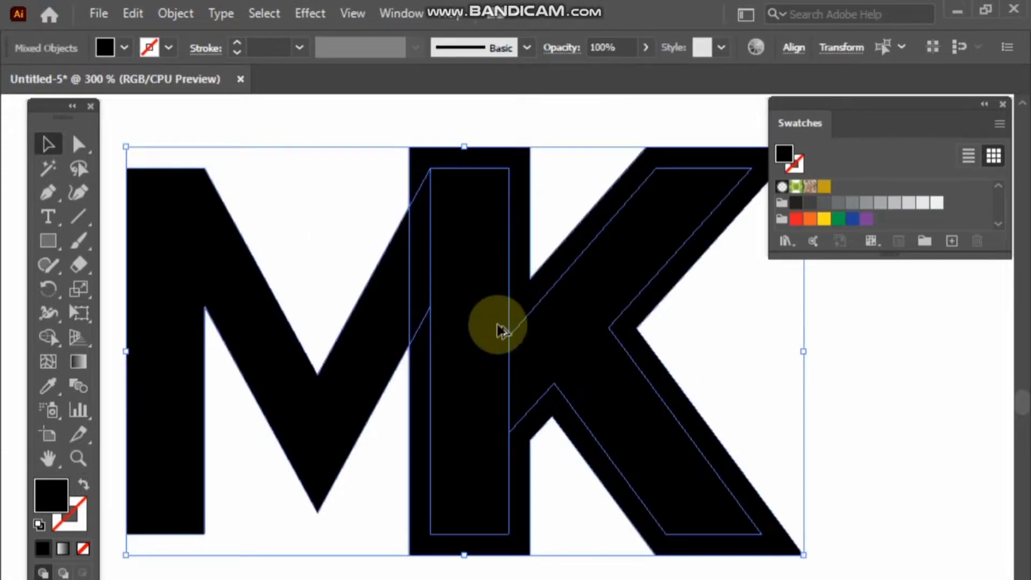
click(47, 337)
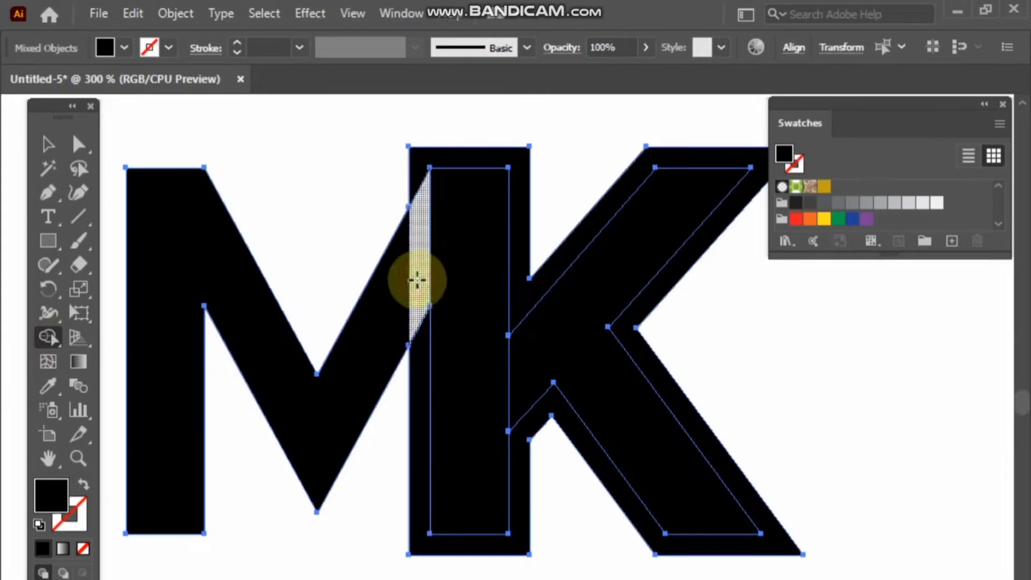
alt+click(416, 346)
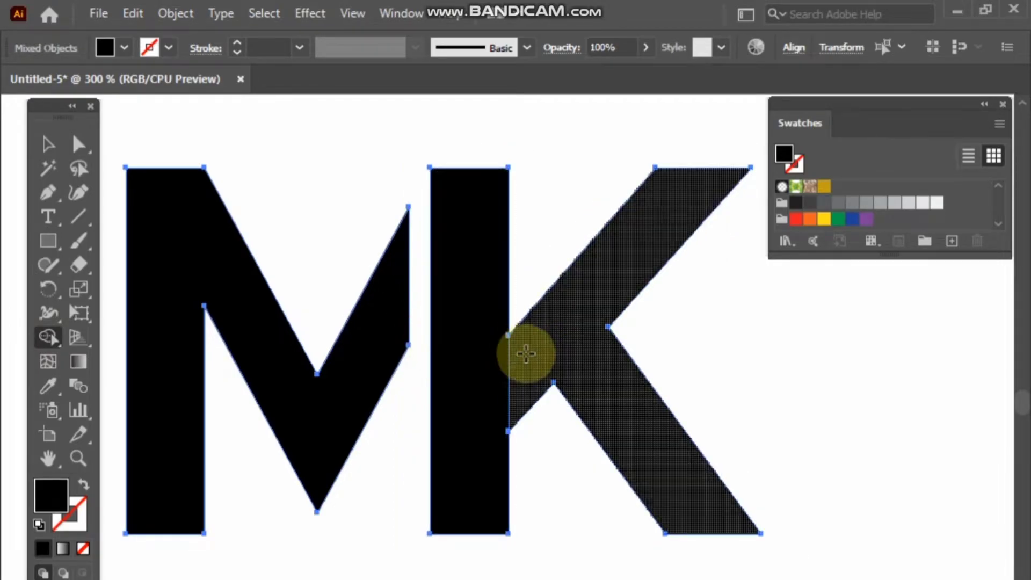
Try merging the K's diagonal arms with its stem using Shape Builder, and undo the merge.
drag(526, 355, 494, 369)
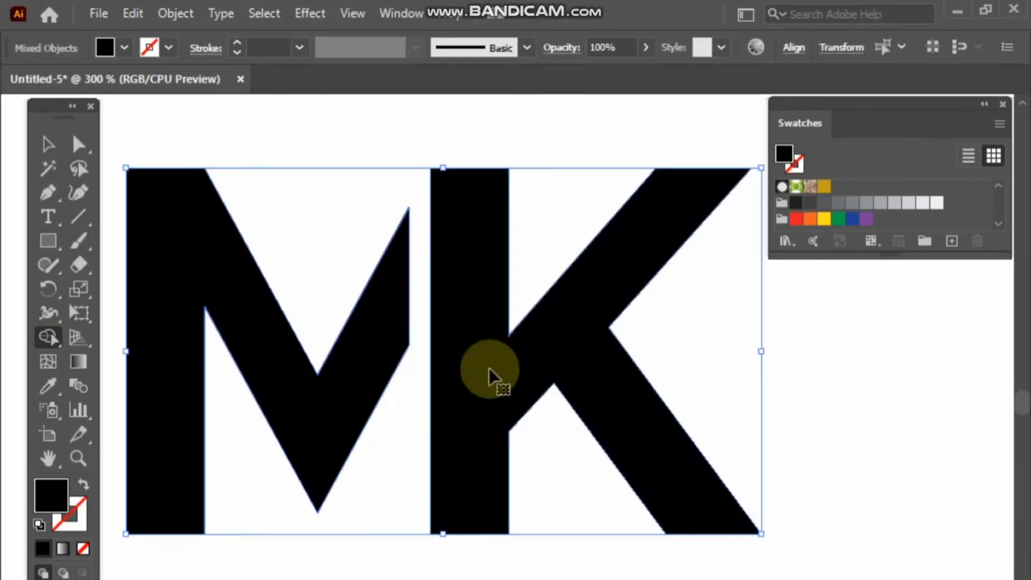
key(ctrl+z)
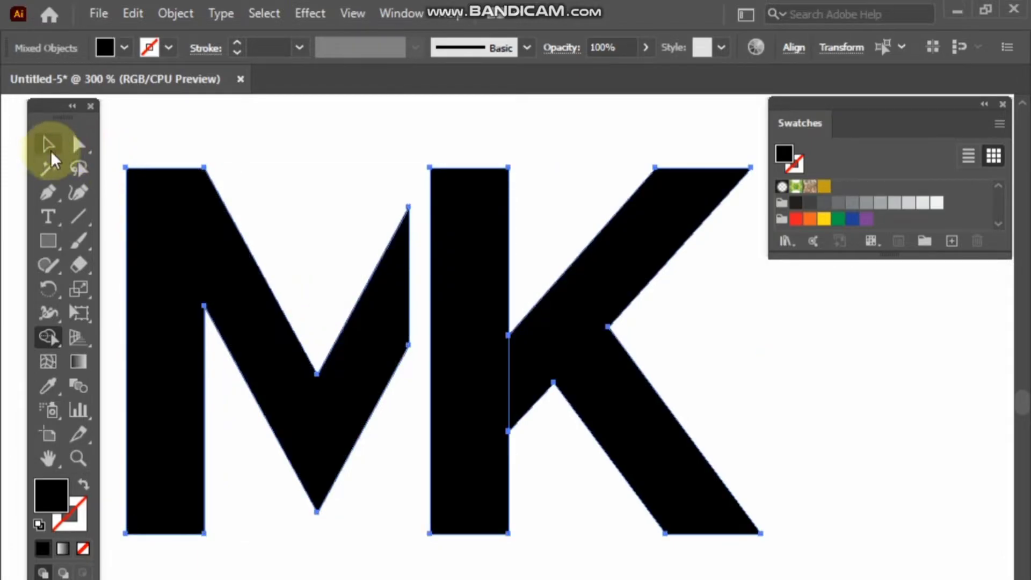
Draw a straight vertical Pen line across the K's arm joint, just beside its stem.
click(43, 144)
click(239, 152)
scroll(580, 365, up, 1)
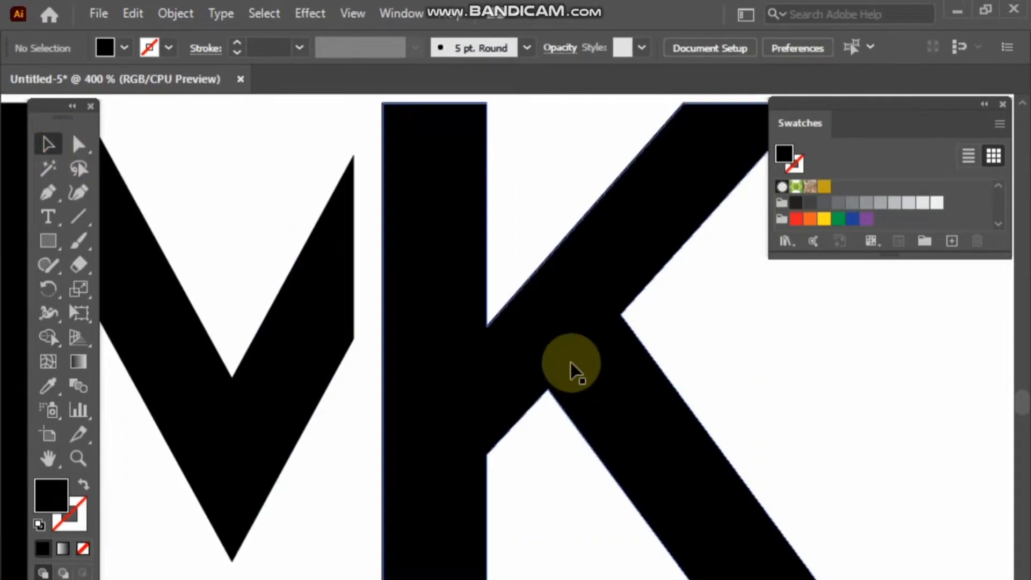
click(44, 192)
click(493, 269)
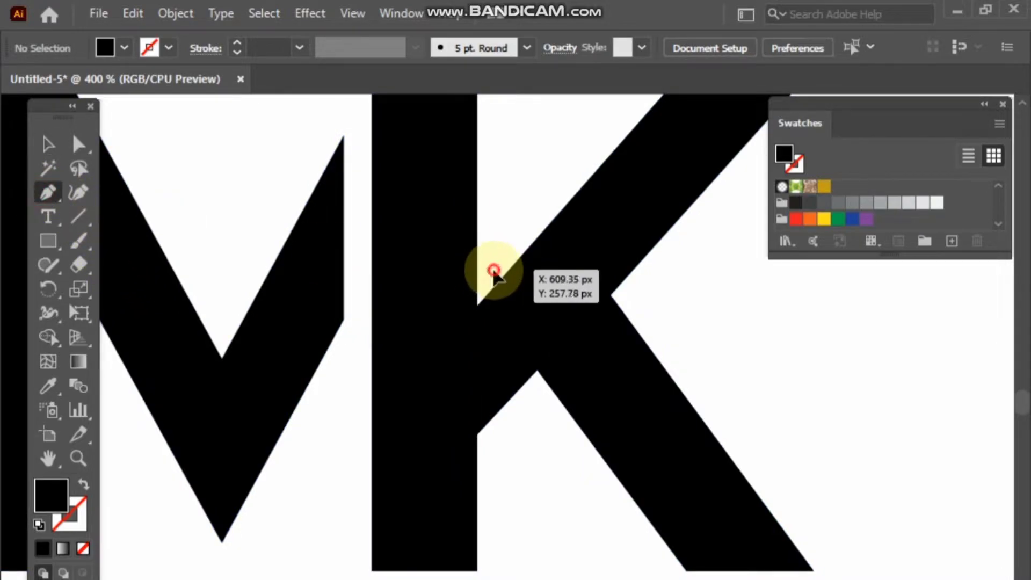
click(494, 475)
click(217, 115)
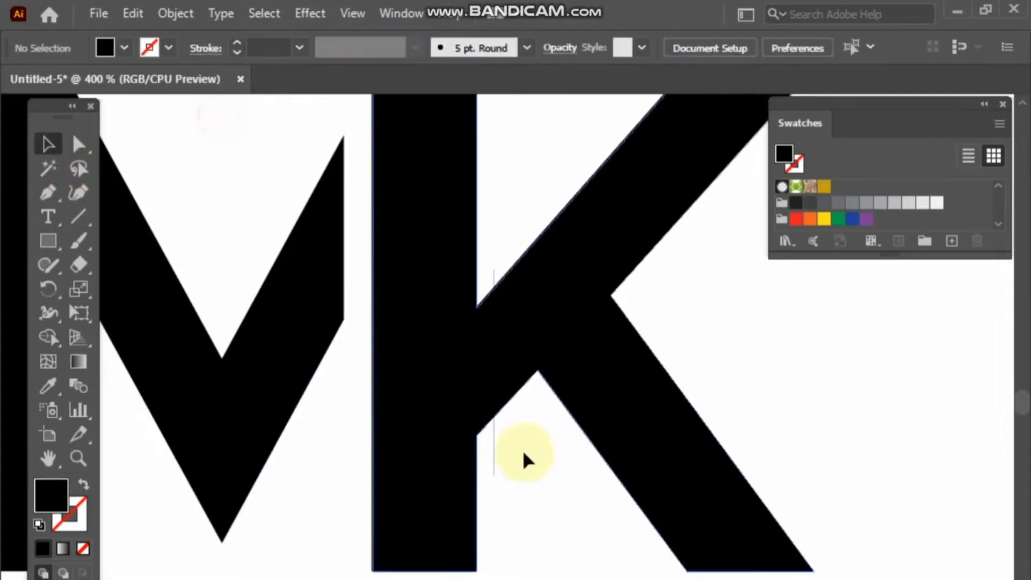
Select the letters with the line and remove the sliver between the K's stem and the line using Shape Builder.
mouse_move(326, 442)
mouse_down()
mouse_move(365, 444)
mouse_move(555, 395)
mouse_up()
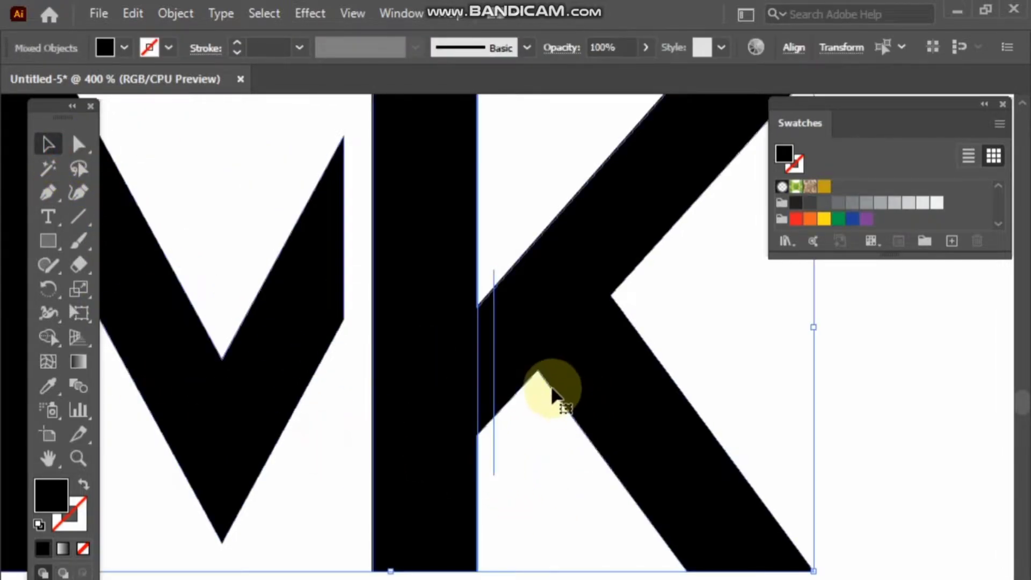
scroll(555, 395, up, 1)
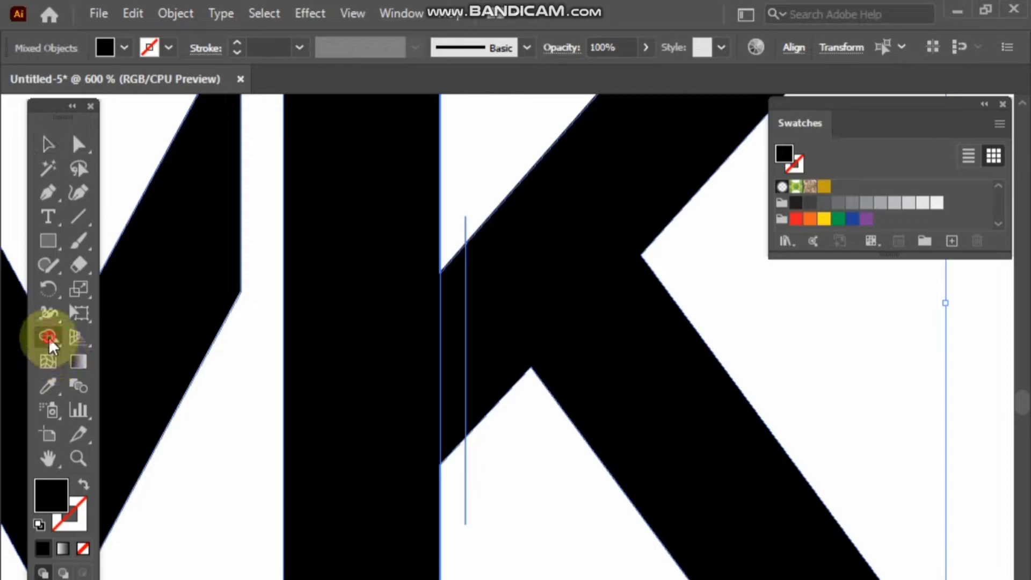
double_click(49, 337)
key(Return)
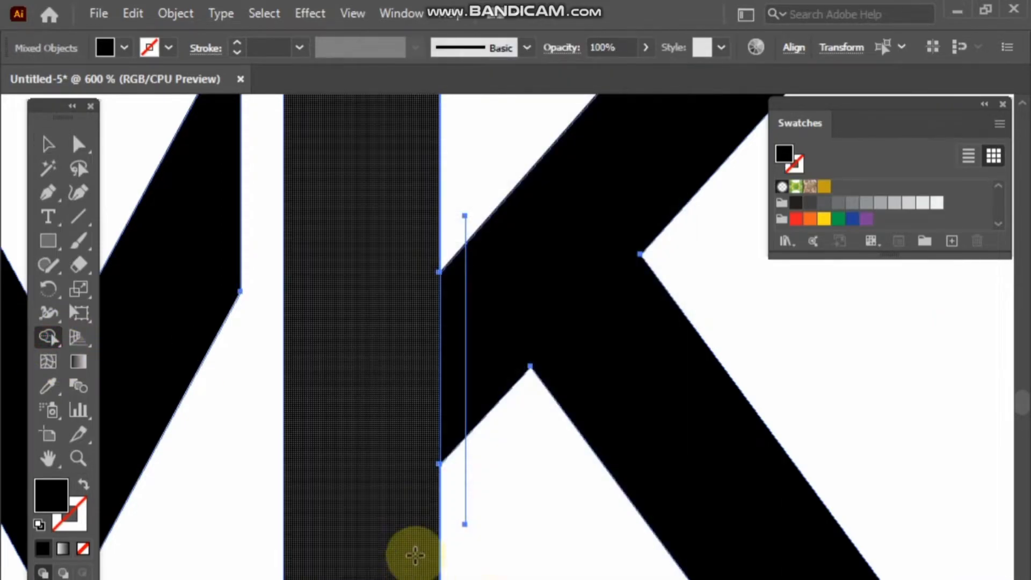
alt+click(458, 416)
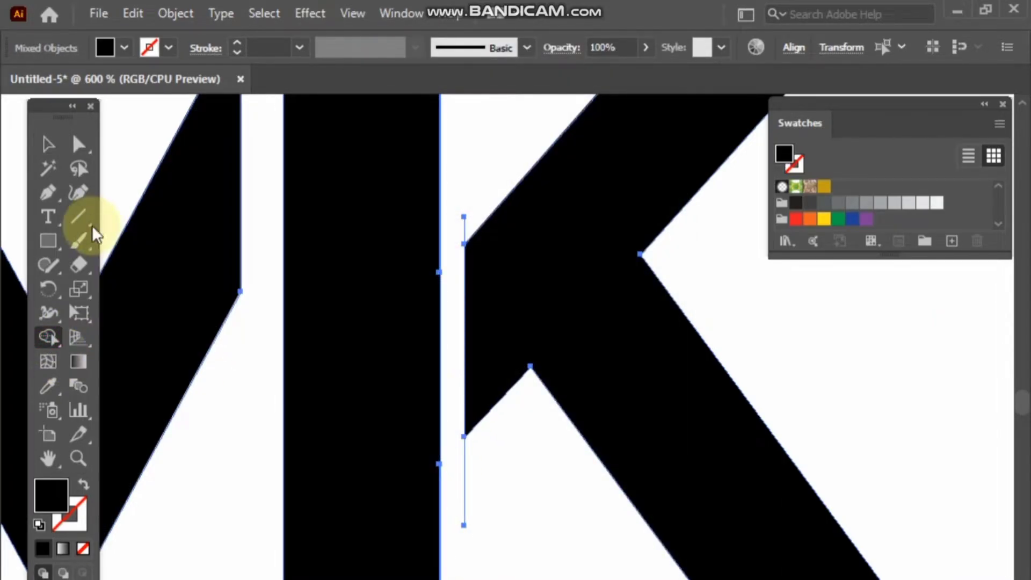
click(48, 144)
click(572, 471)
Locate the stray cutting line left along the edge of the K's arms, check it in isolation mode and select it.
scroll(572, 469, down, 3)
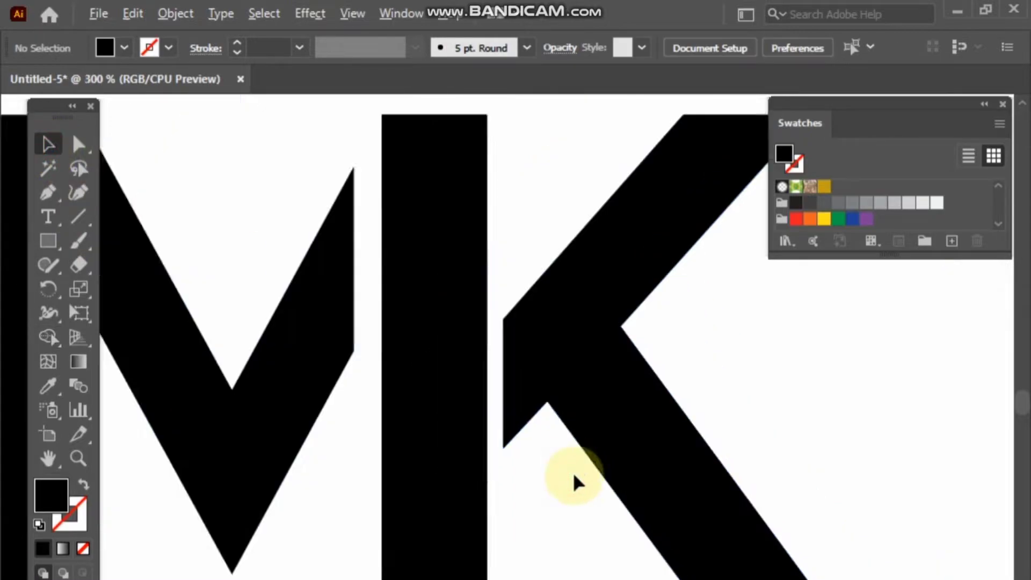
scroll(572, 469, up, 2)
scroll(573, 474, up, 1)
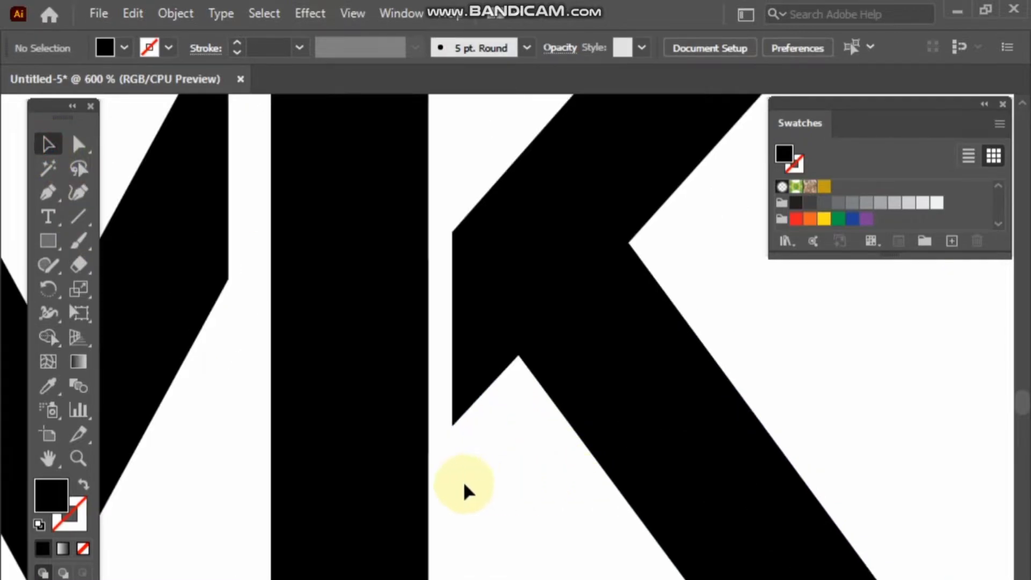
double_click(454, 470)
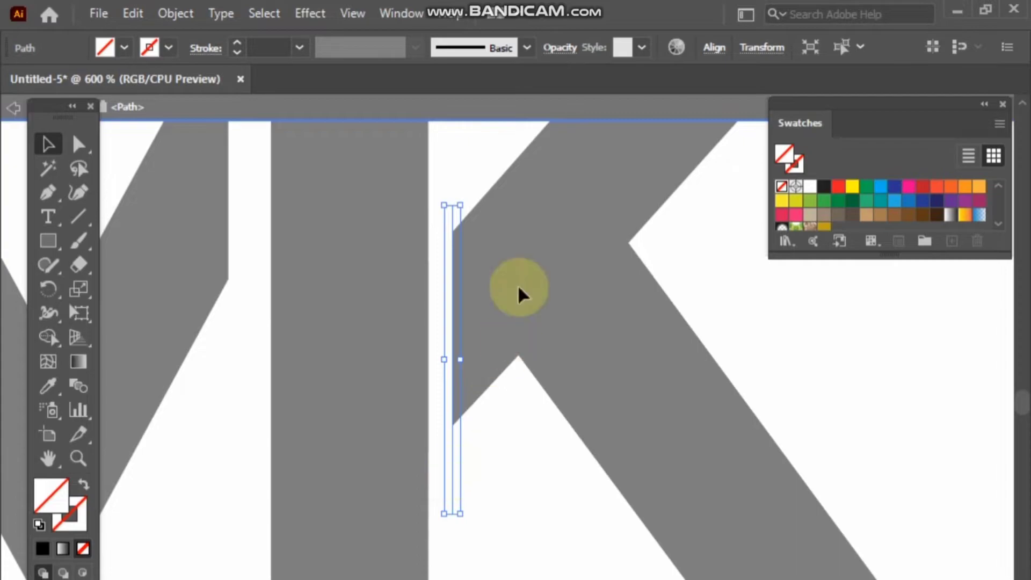
click(505, 111)
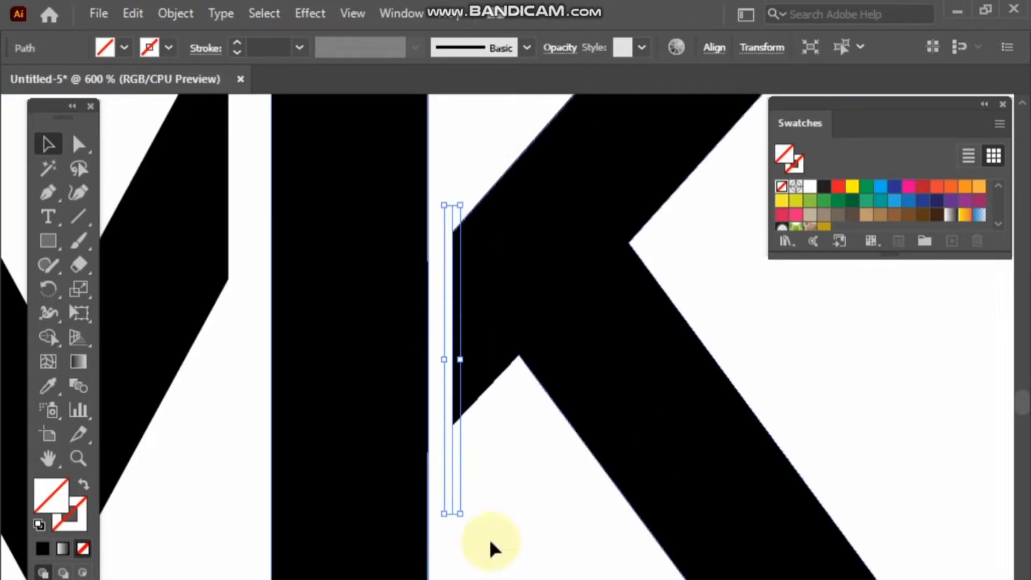
click(467, 478)
scroll(468, 479, up, 1)
scroll(469, 482, up, 1)
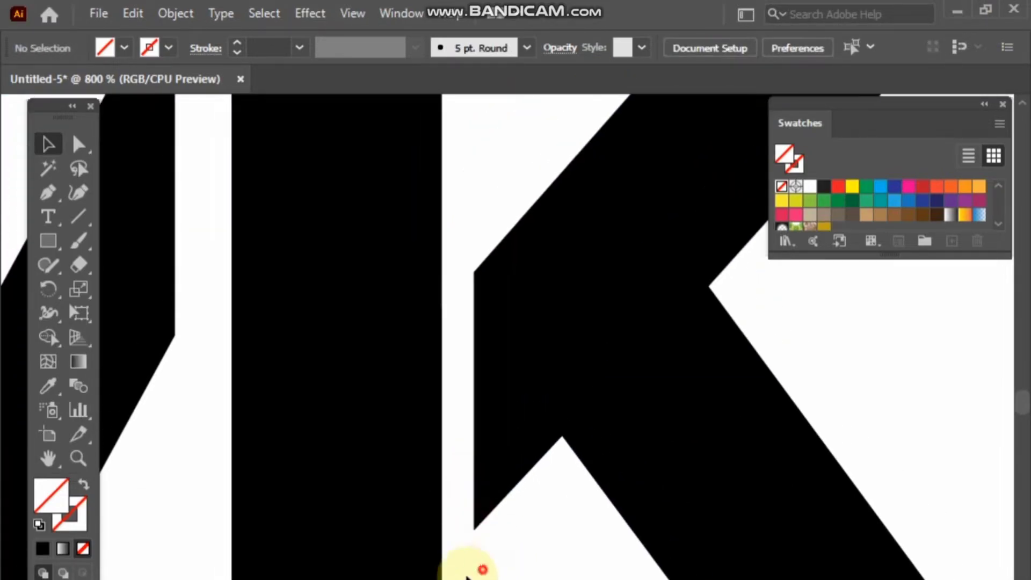
click(474, 572)
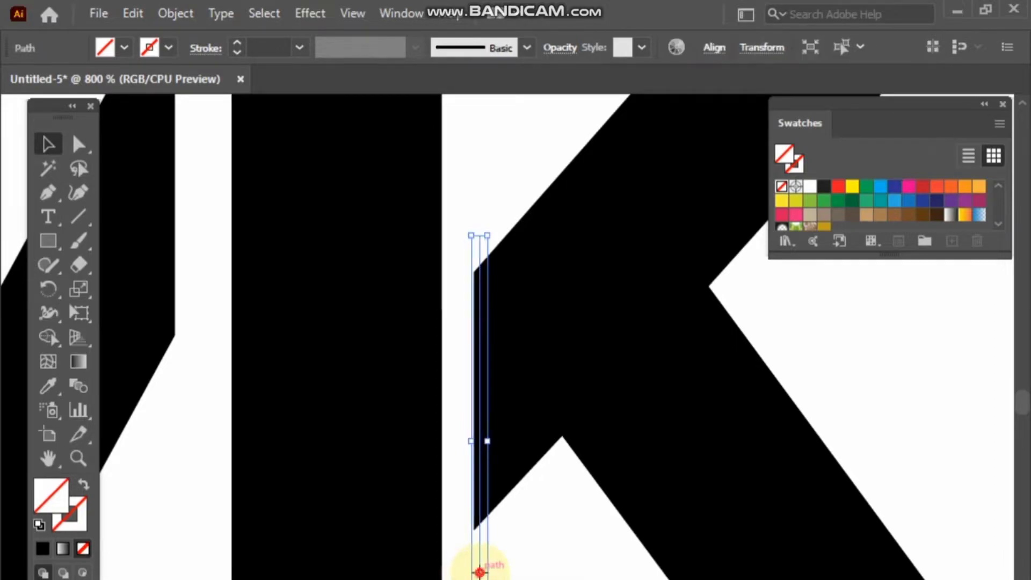
click(541, 564)
drag(449, 471, 516, 469)
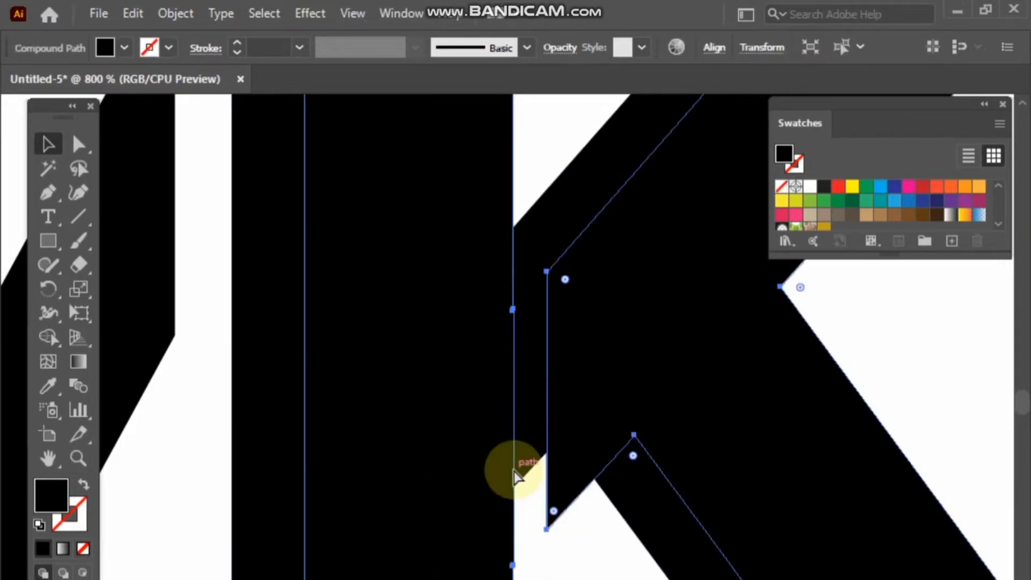
key(ctrl+z)
Select the letters together with the cutting line and remove the sliver beside the line from the K's arms using Shape Builder.
drag(536, 570, 452, 451)
click(450, 446)
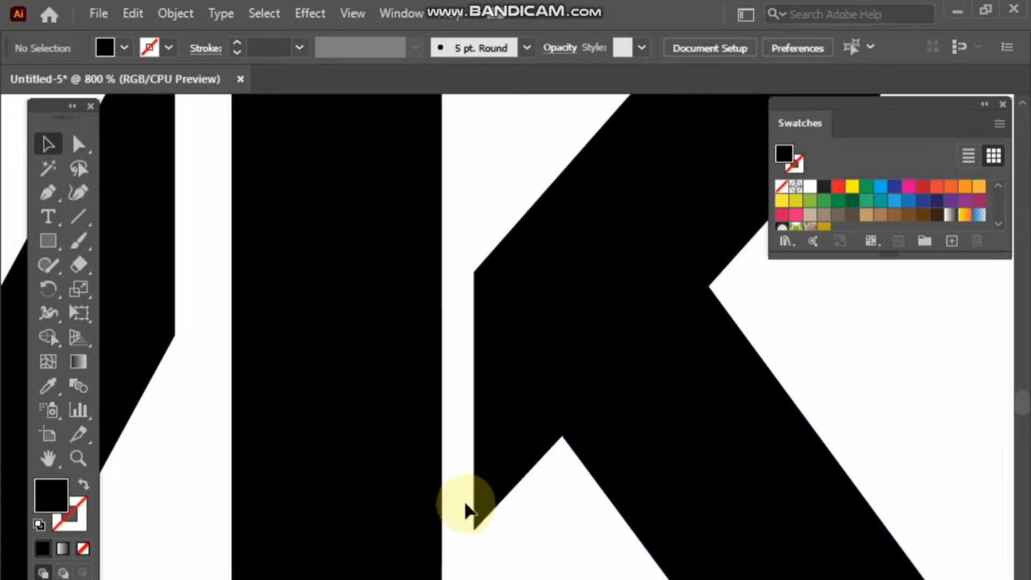
drag(470, 394, 471, 395)
scroll(471, 395, up, 1)
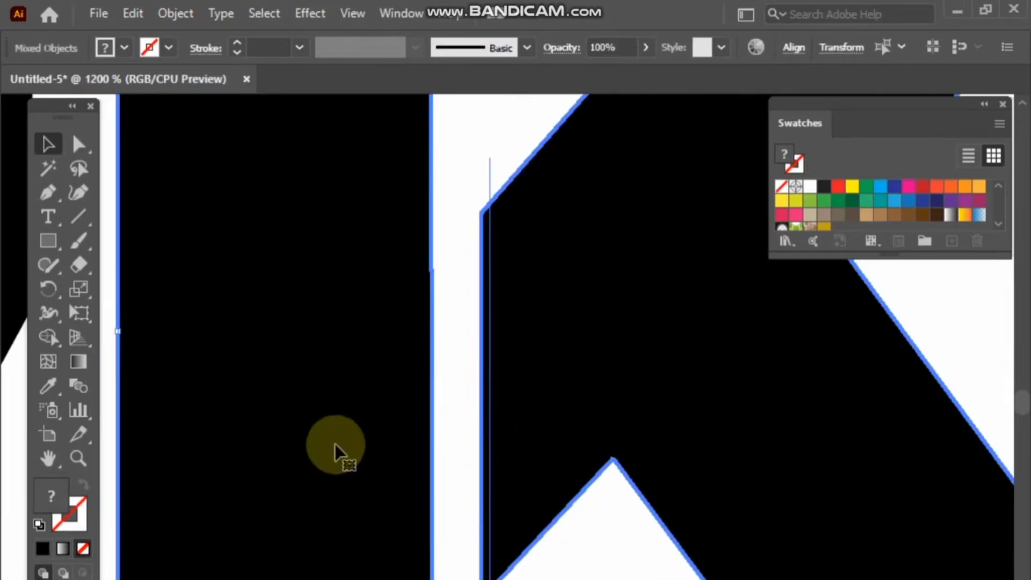
click(52, 342)
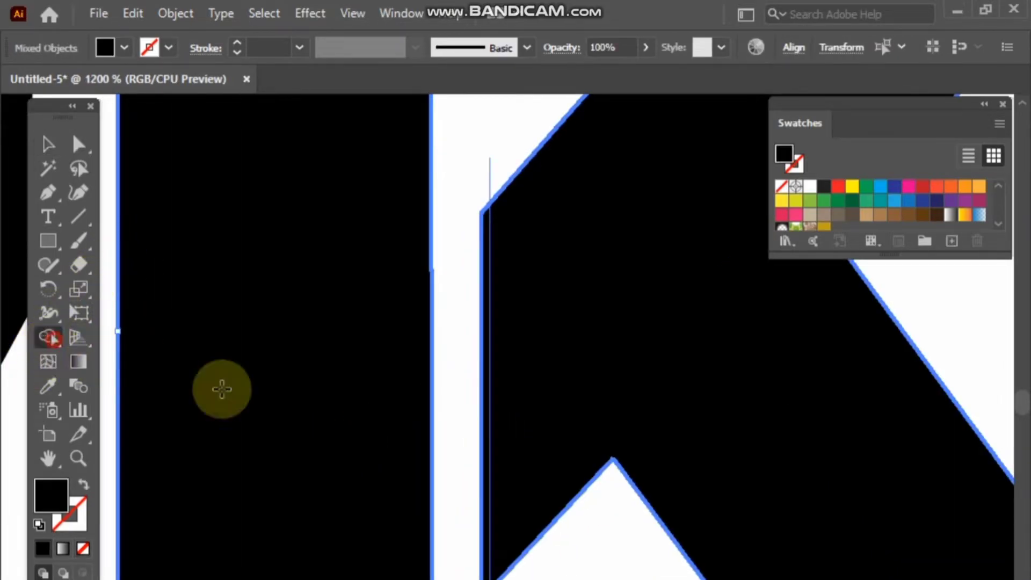
scroll(486, 457, up, 2)
scroll(487, 457, down, 4)
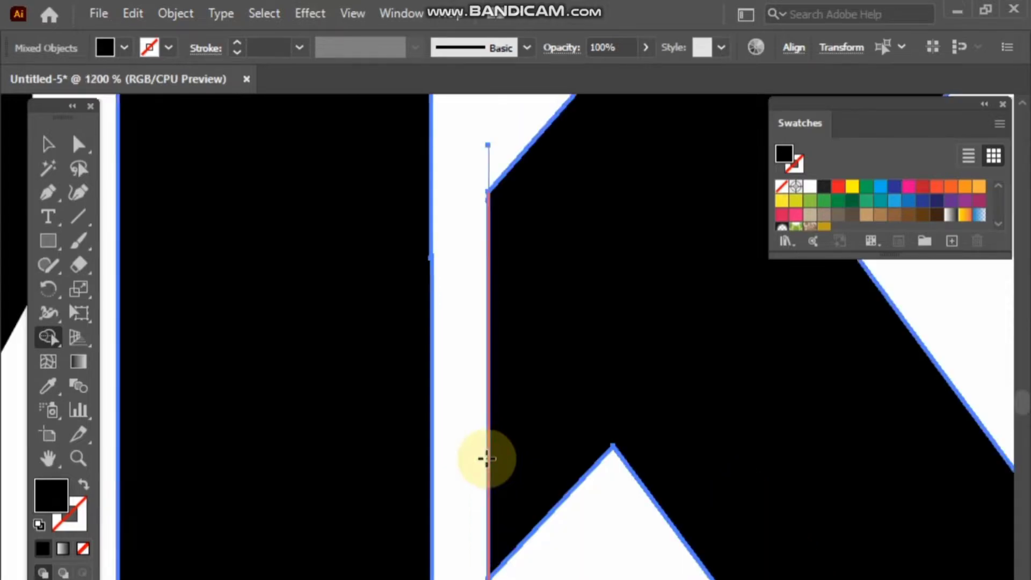
scroll(481, 458, down, 1)
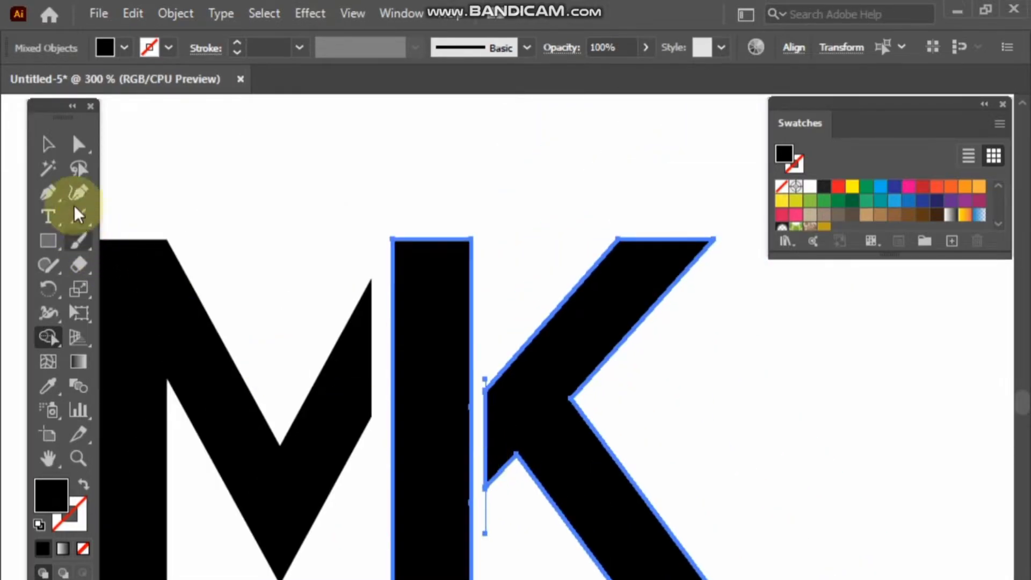
Delete the leftover vertical cutting line beside the K's arms.
click(43, 146)
click(272, 146)
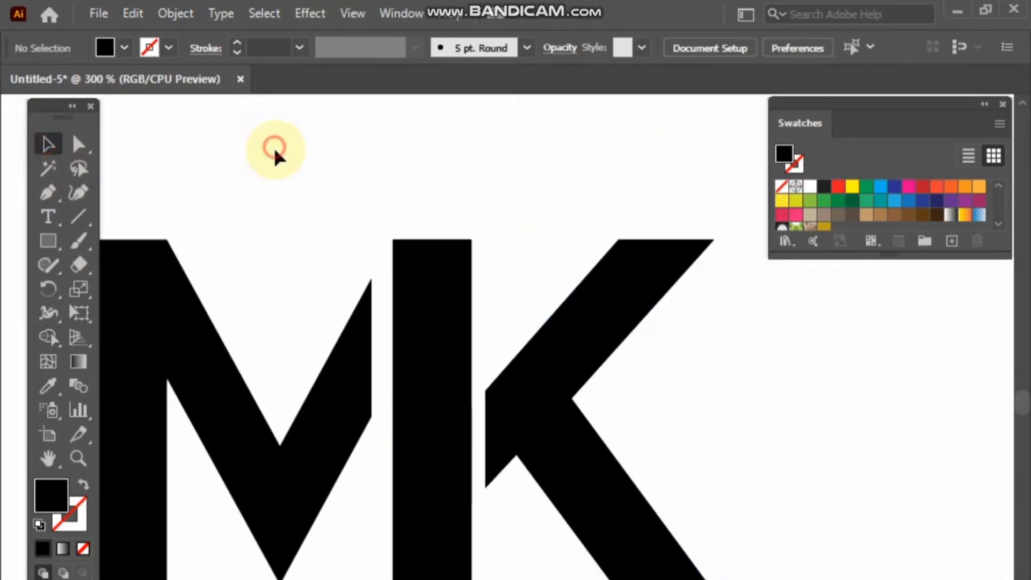
click(486, 527)
key(Delete)
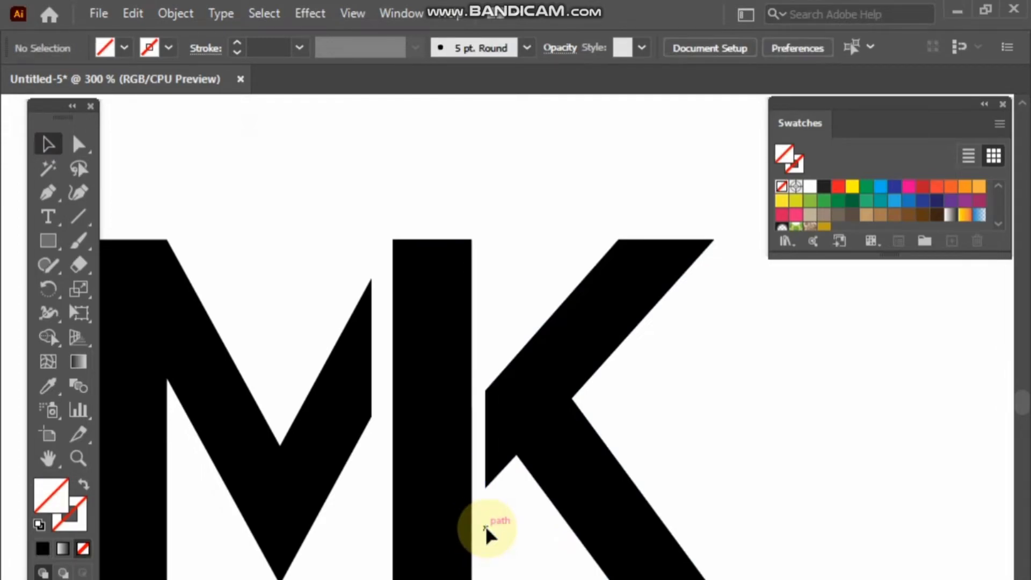
Select all the pieces of the MK monogram and group them.
scroll(486, 525, down, 1)
drag(220, 189, 539, 412)
drag(644, 514, 644, 515)
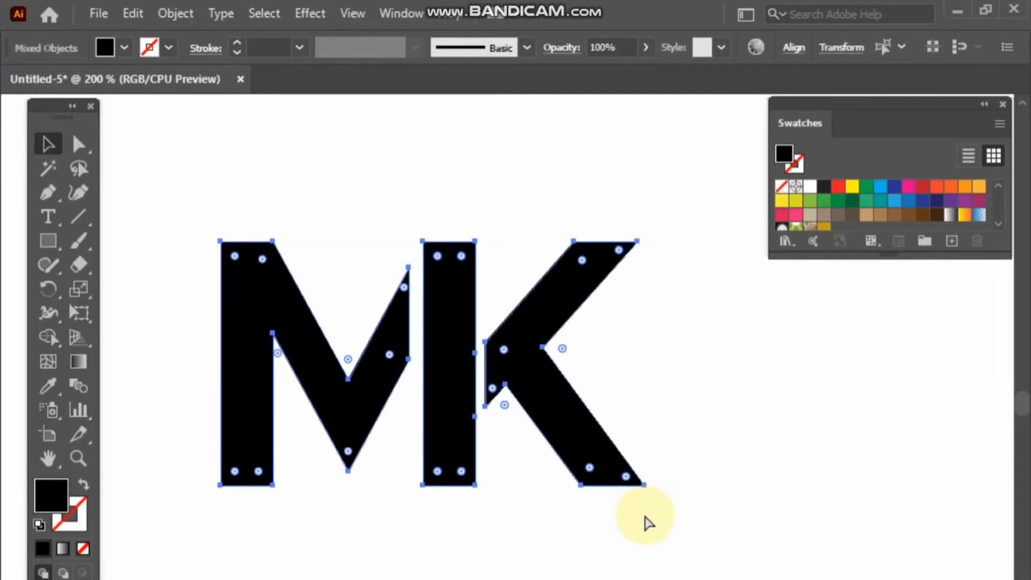
key(ctrl+g)
click(644, 517)
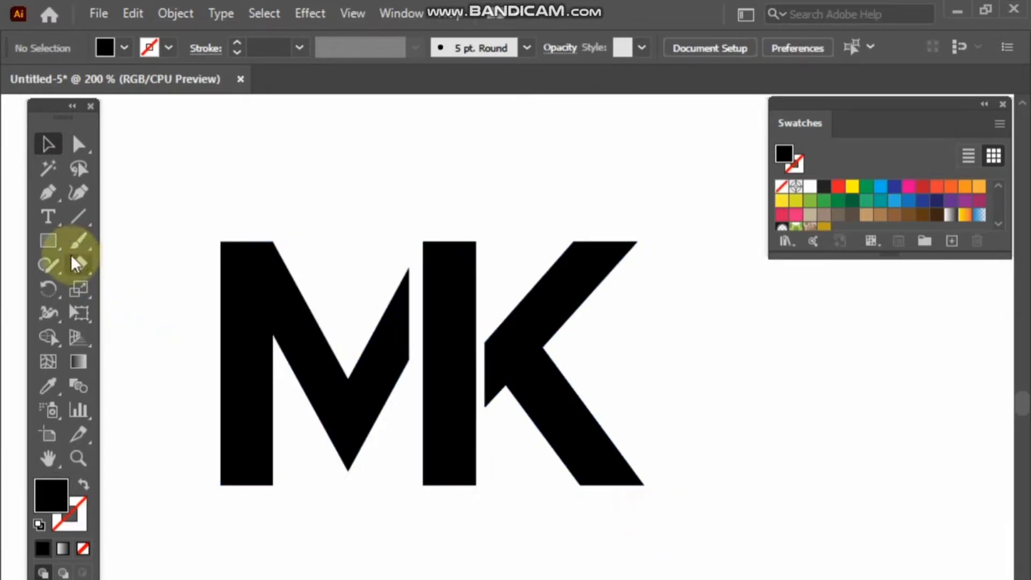
Draw a large circle centred on the MK letters with the Ellipse tool and give it a black outline with no fill.
drag(51, 246, 111, 286)
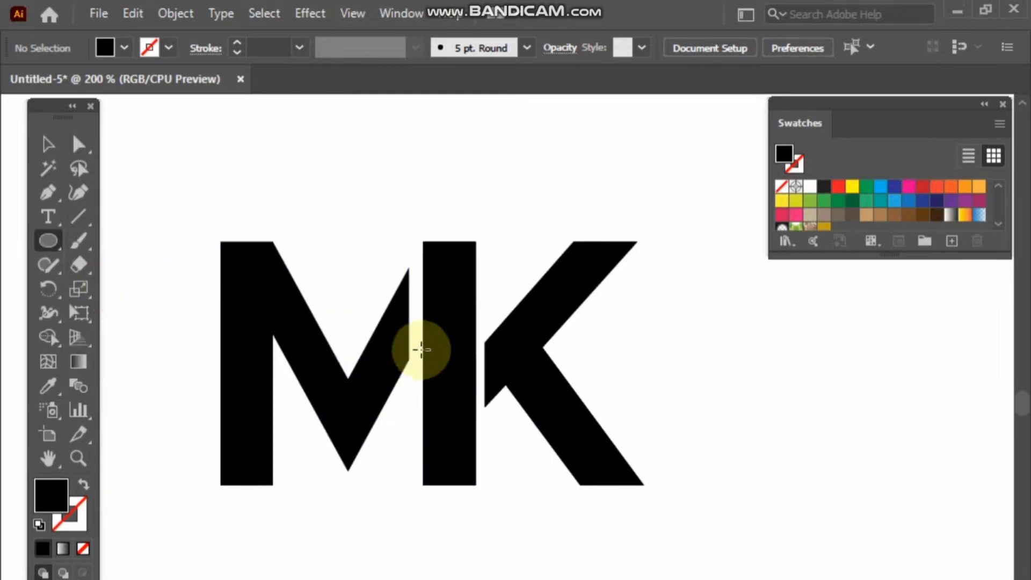
drag(453, 368, 684, 579)
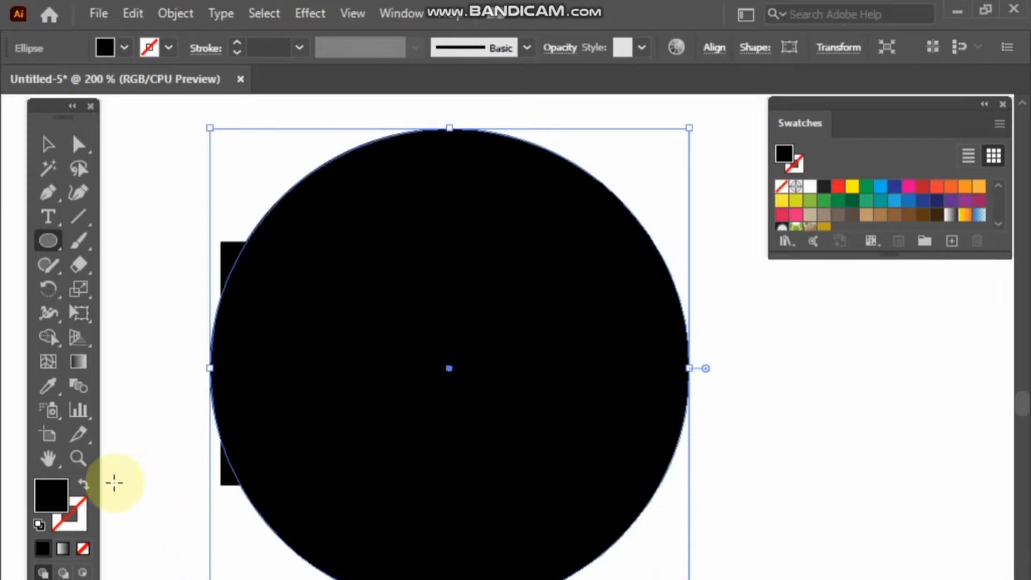
click(81, 486)
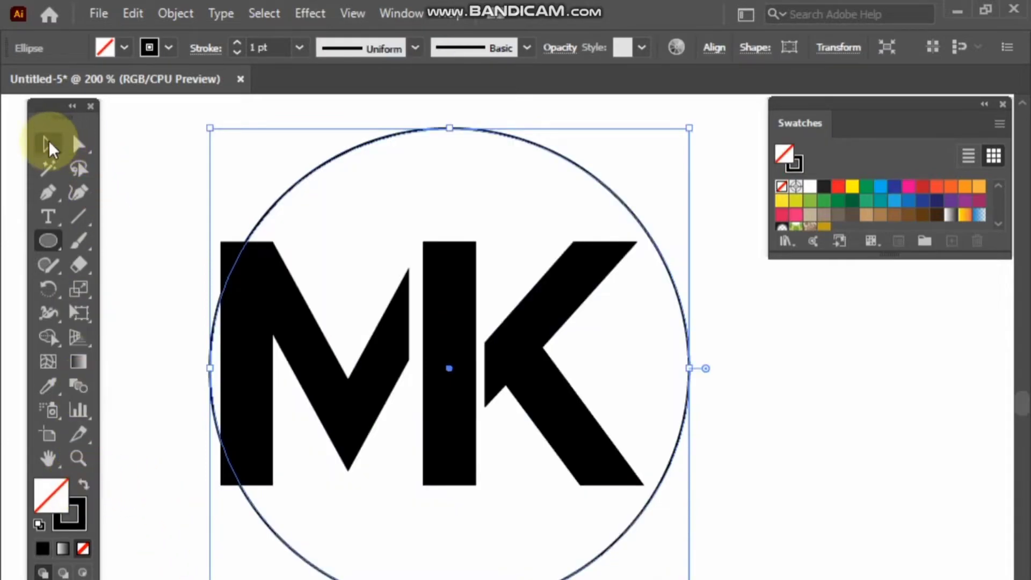
Set the circle's stroke weight to 12 pt.
click(48, 143)
click(168, 154)
drag(262, 143, 340, 181)
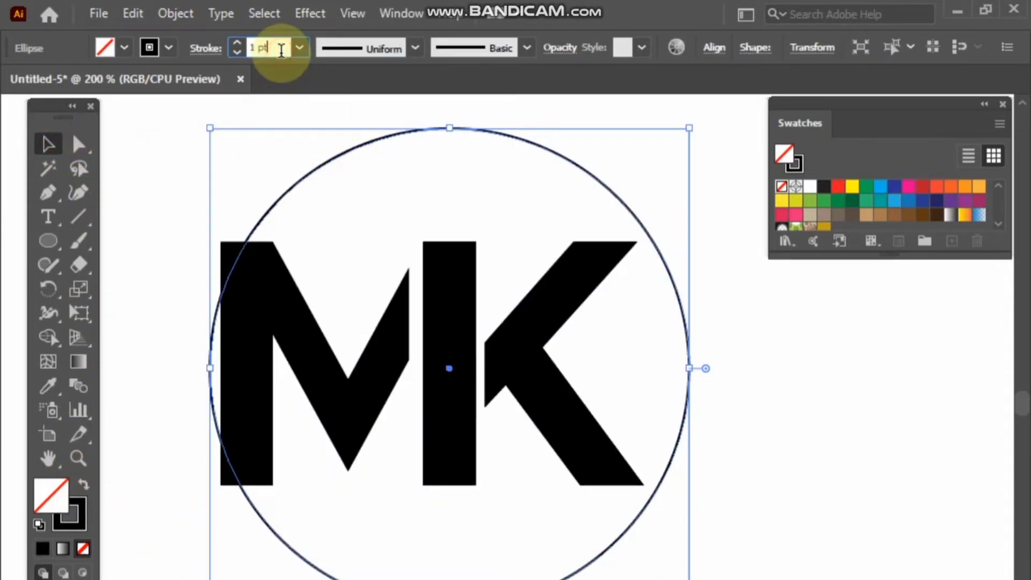
key(Up)
key(Up)
key(Up)
key(Up)
key(Up)
key(Up)
key(Up)
key(Up)
key(Up)
key(Up)
key(Up)
click(48, 144)
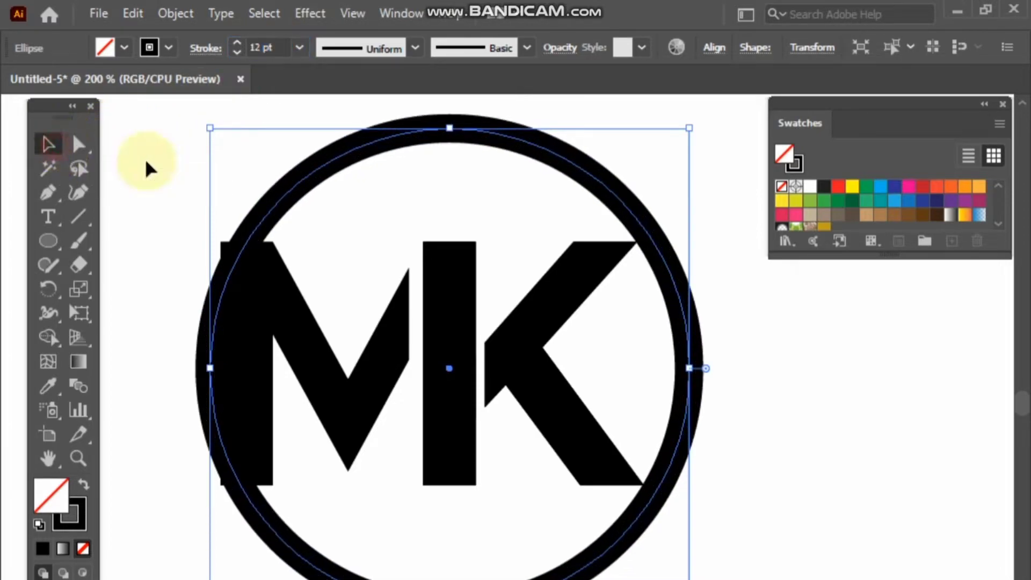
Scale the grouped MK letters down slightly and position them inside the ring.
click(144, 164)
click(465, 331)
drag(438, 242, 451, 296)
click(460, 223)
click(800, 472)
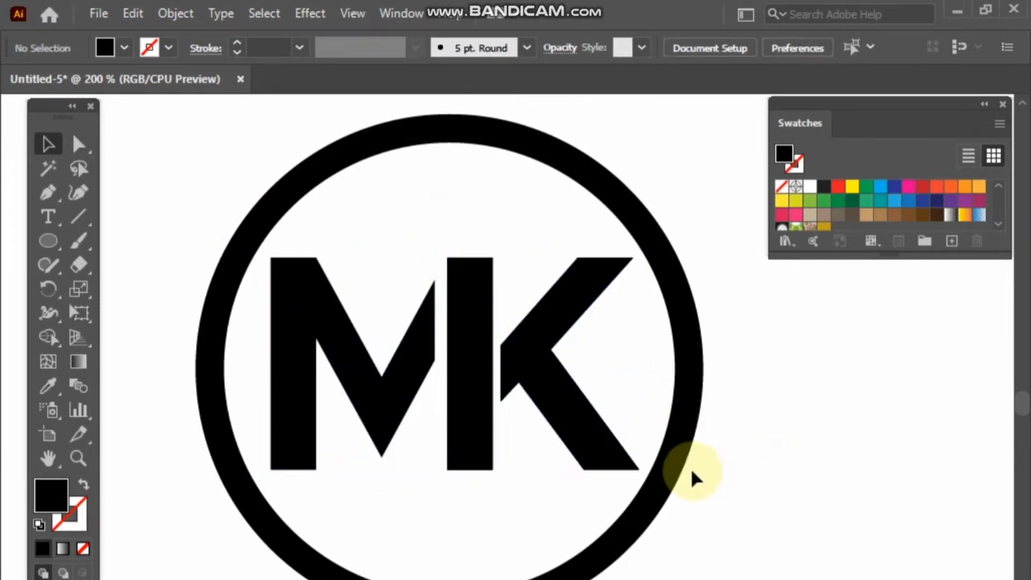
drag(671, 478, 653, 476)
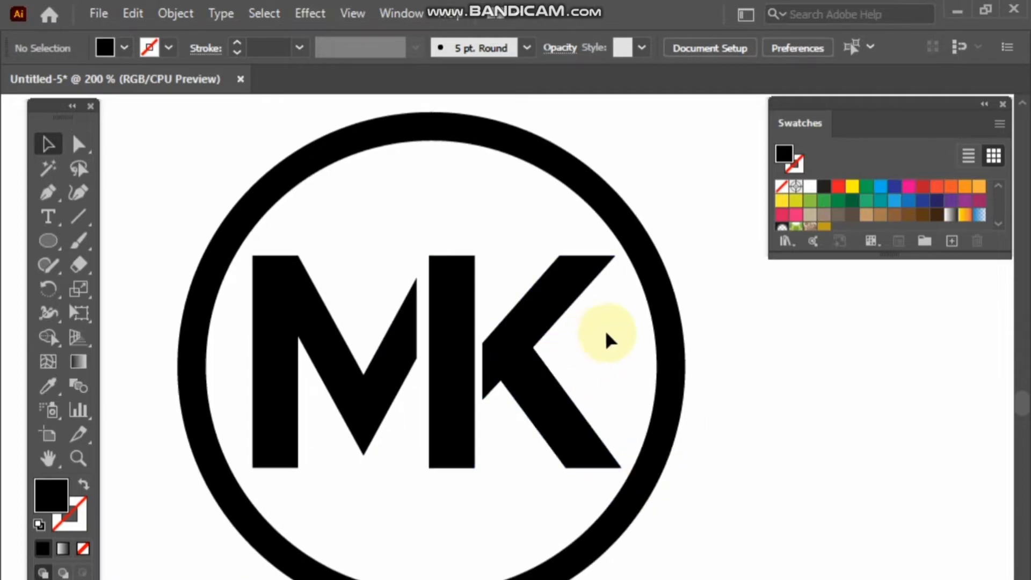
Select the ring and the MK letters and expand them into filled shapes.
drag(175, 168, 545, 465)
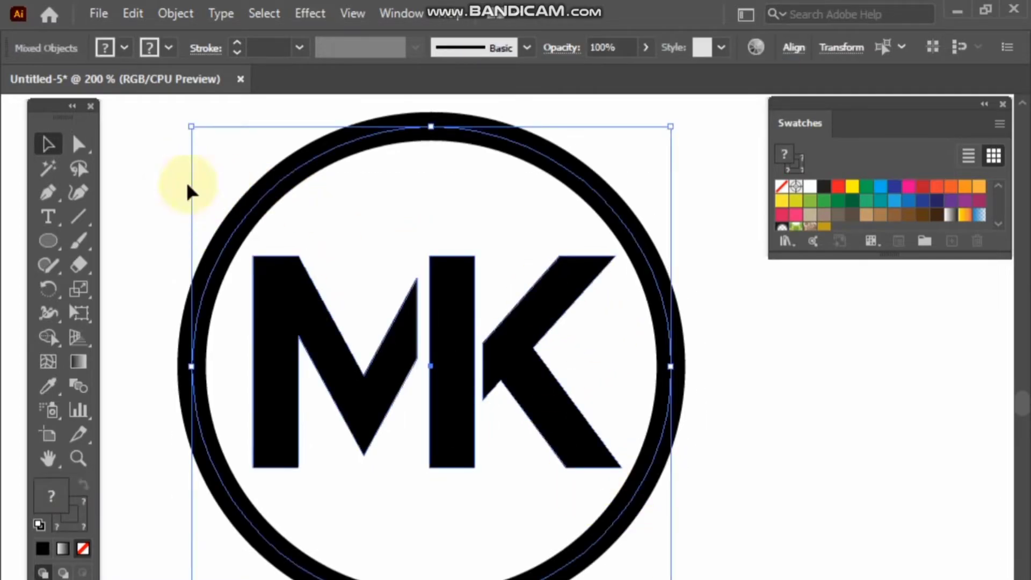
click(157, 14)
click(273, 244)
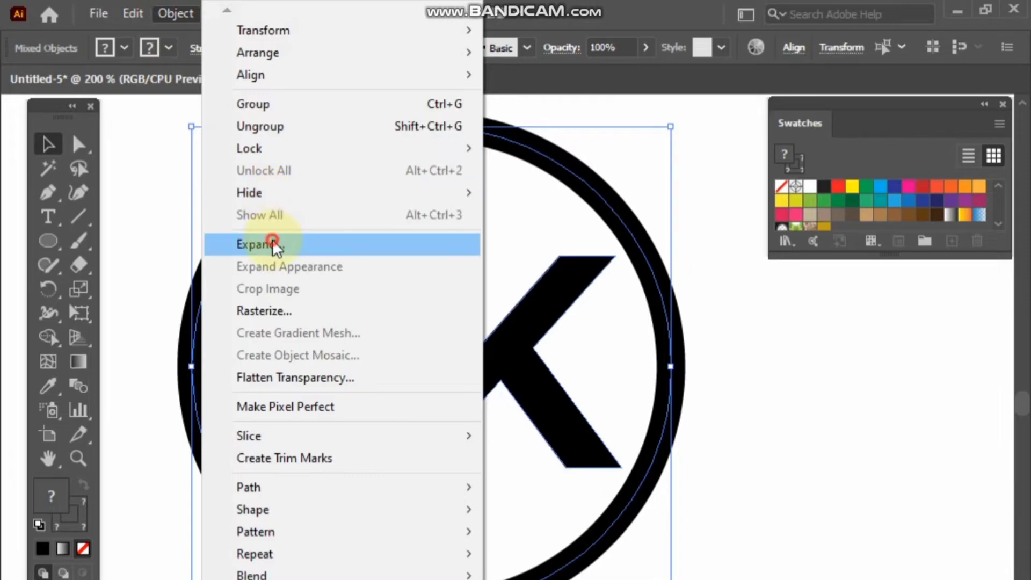
click(459, 486)
click(751, 523)
mouse_move(748, 475)
mouse_down()
mouse_move(702, 479)
mouse_move(731, 480)
mouse_up()
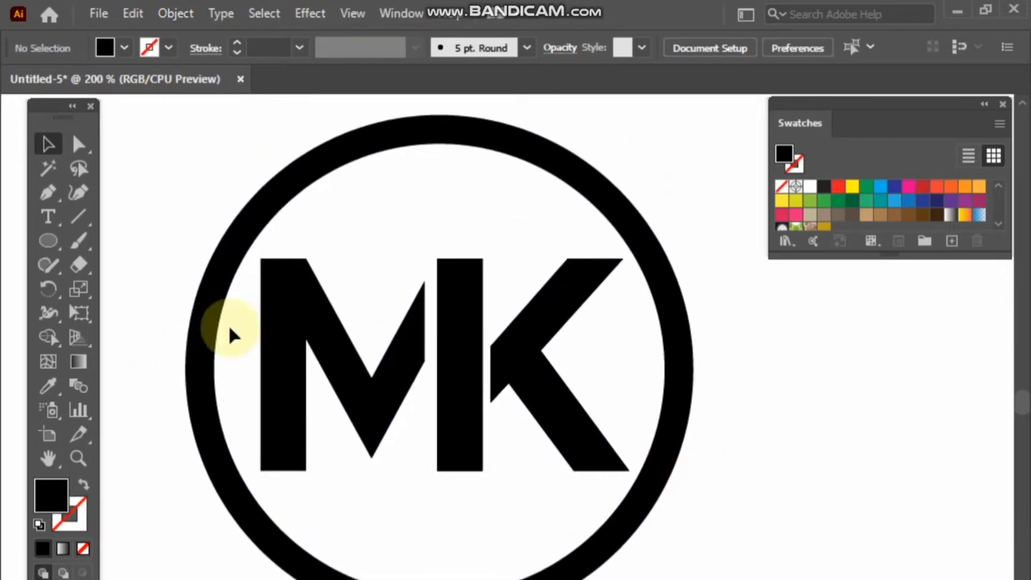
Extend the M's left leg straight down into the ring by moving its bottom anchor points with Direct Selection.
drag(316, 493, 394, 457)
click(316, 478)
click(320, 485)
scroll(322, 486, up, 2)
click(78, 143)
drag(260, 417, 376, 579)
click(428, 578)
drag(425, 505, 424, 482)
Select the artwork and merge the M's extended leg into the ring with Shape Builder, keeping nothing outside the ring.
click(49, 146)
drag(213, 567, 453, 495)
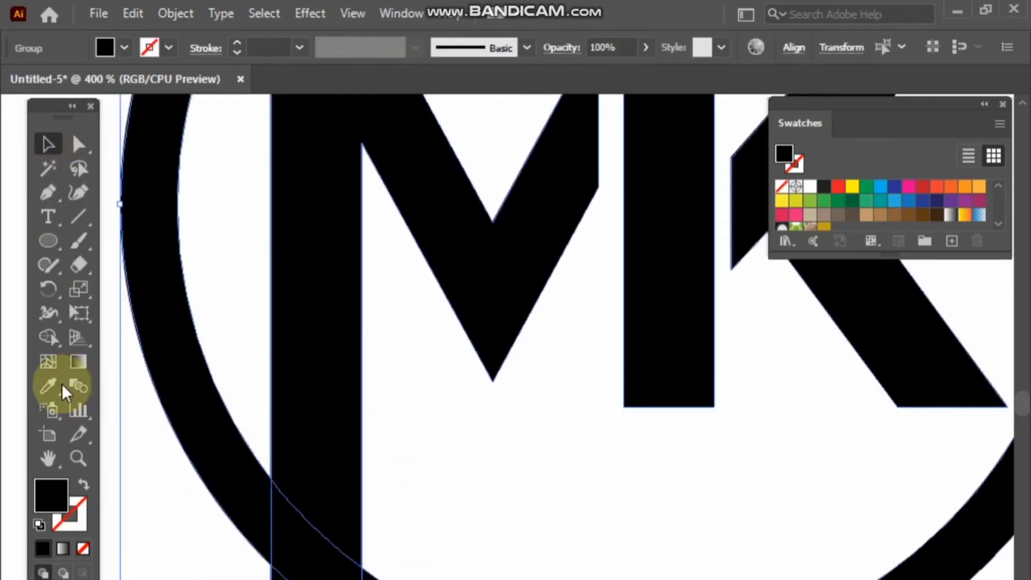
click(49, 335)
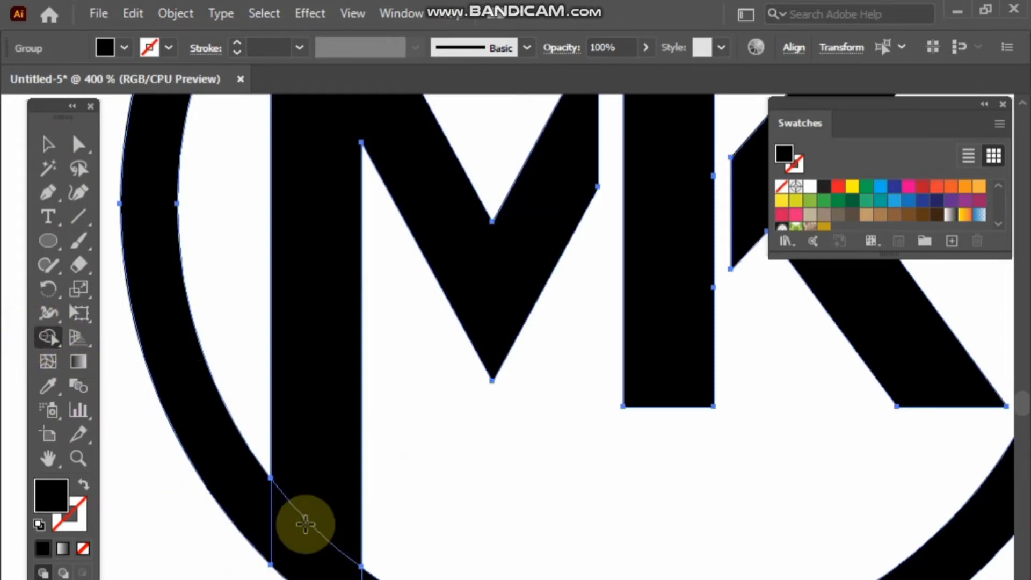
click(265, 502)
scroll(253, 472, down, 2)
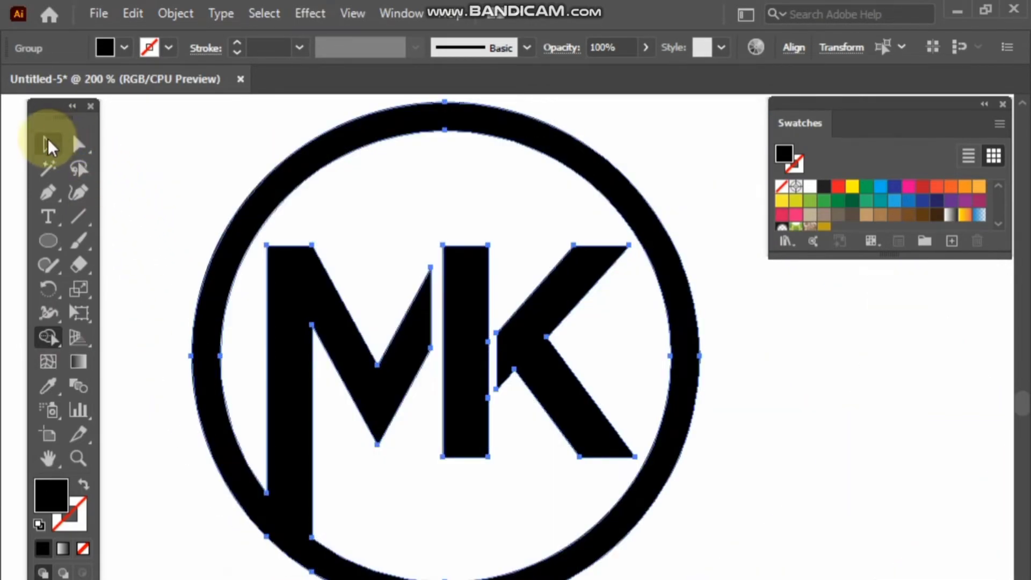
click(48, 141)
click(397, 183)
Try stretching the K's upper arm diagonally past the ring with Direct Selection, and undo the change.
drag(498, 198, 368, 233)
click(79, 144)
scroll(449, 271, up, 1)
click(427, 265)
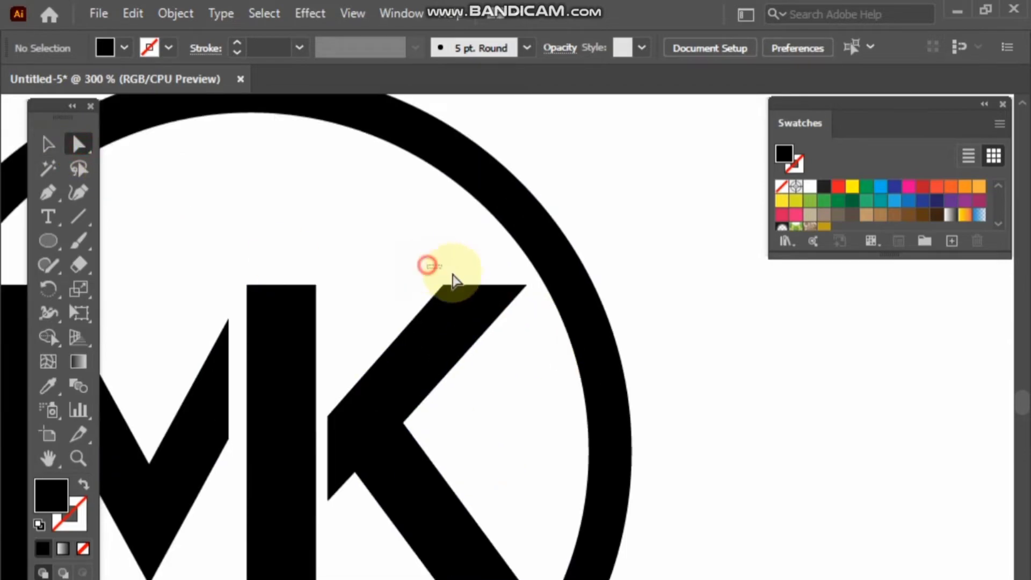
drag(532, 312, 639, 153)
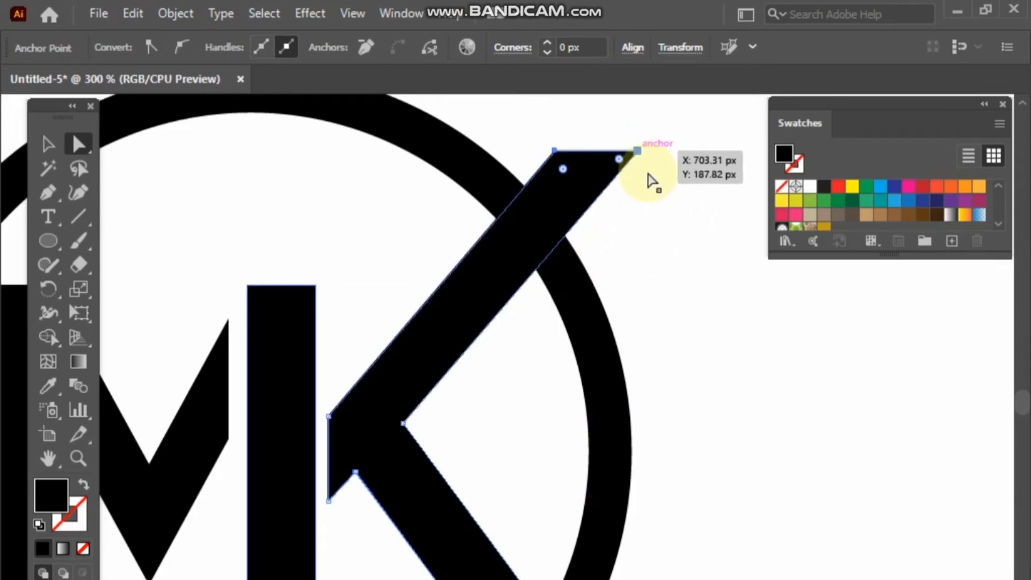
key(ctrl+z)
Select the two end anchor points of the K's upper arm and stretch the arm diagonally past the ring's outer edge.
click(690, 244)
drag(434, 255, 525, 288)
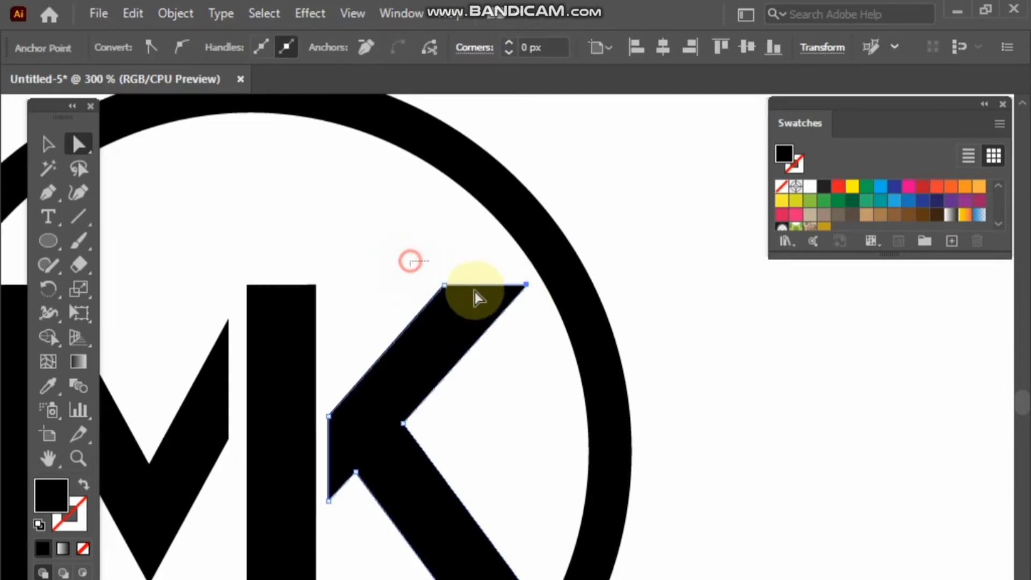
drag(527, 285, 636, 161)
drag(636, 161, 637, 156)
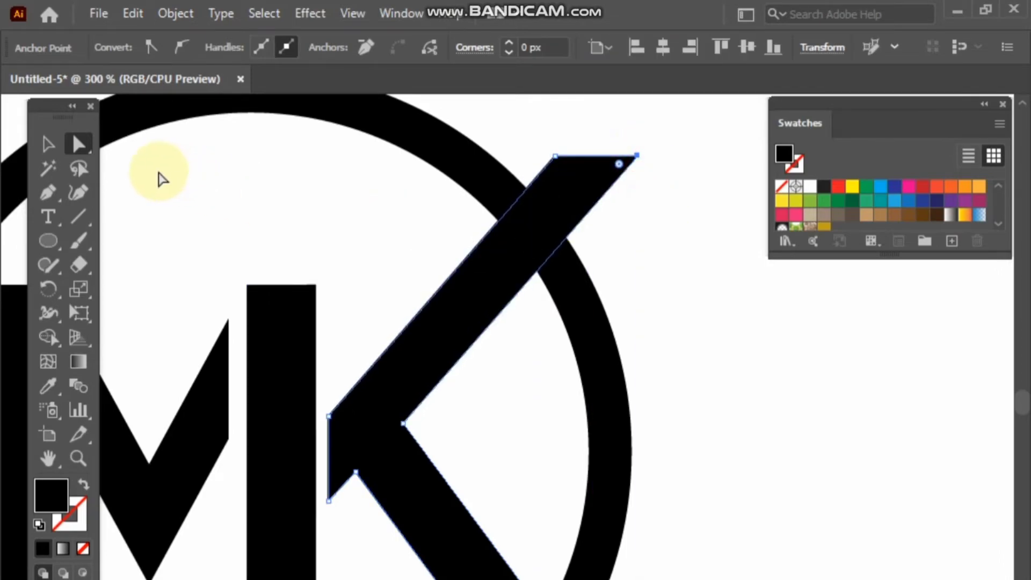
Select all artwork, remove the K arm's part outside the ring and merge the rest into the ring using Shape Builder.
click(47, 144)
click(330, 186)
key(ctrl+a)
scroll(663, 226, up, 1)
scroll(660, 222, up, 1)
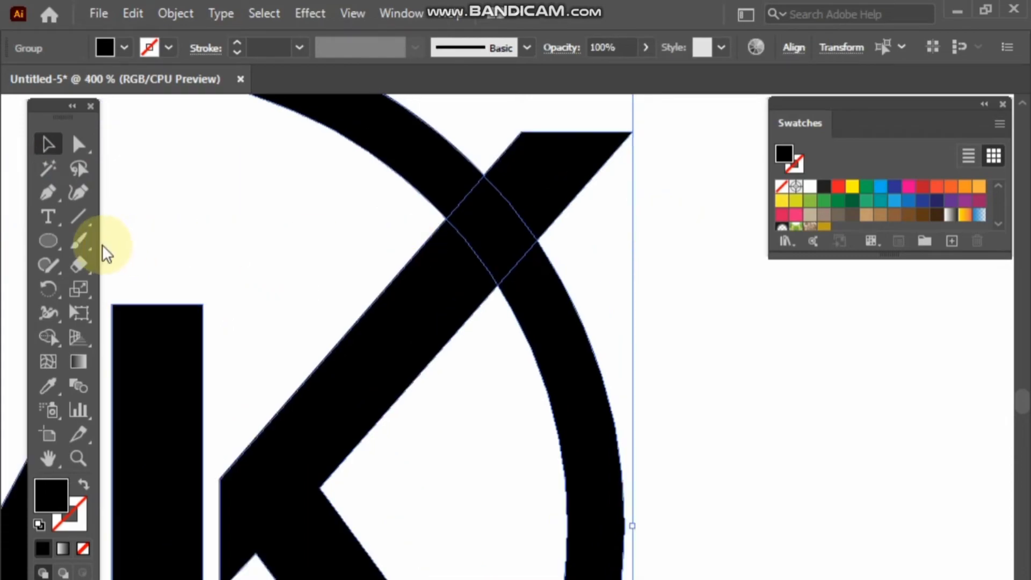
click(49, 342)
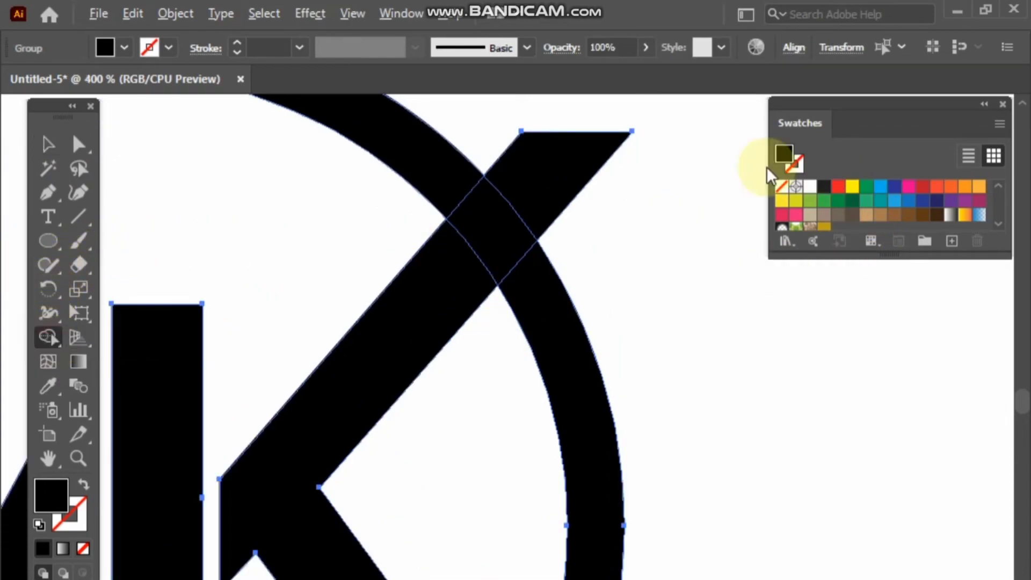
alt+click(557, 178)
mouse_move(460, 181)
mouse_down()
mouse_move(557, 304)
mouse_move(524, 264)
mouse_move(495, 265)
mouse_move(468, 304)
mouse_up()
drag(619, 225, 619, 224)
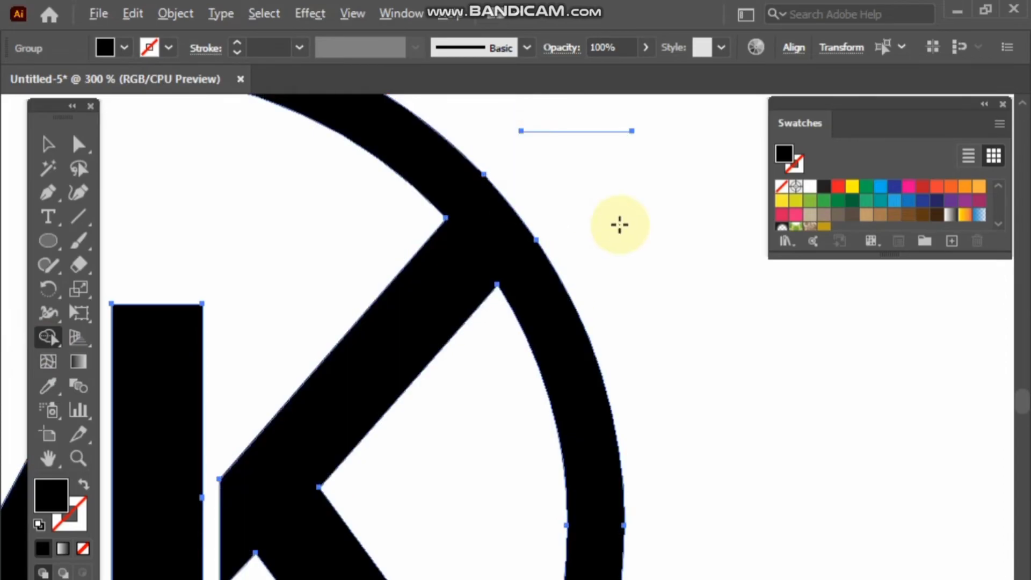
key(ctrl+1)
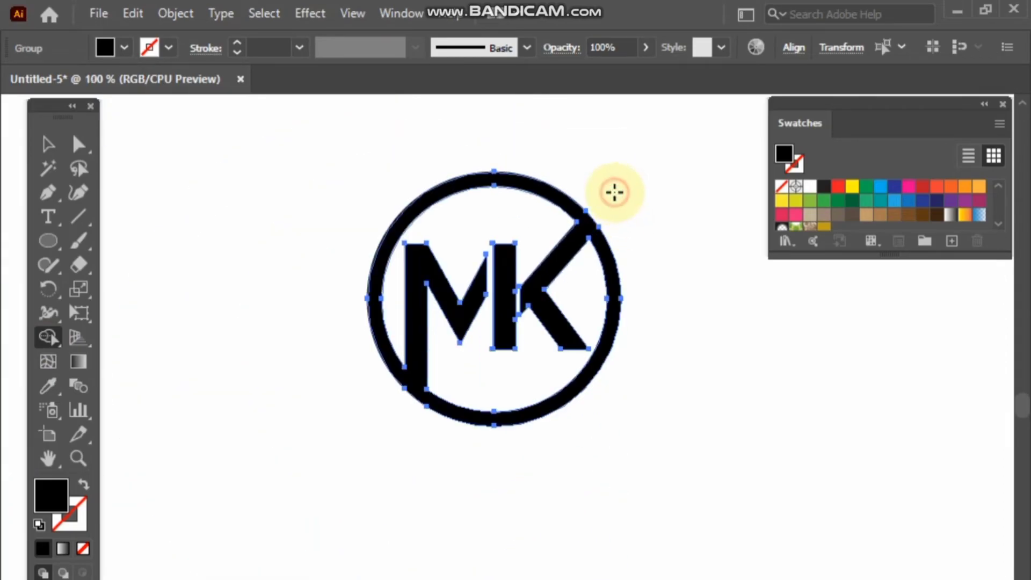
click(48, 144)
drag(213, 191, 134, 279)
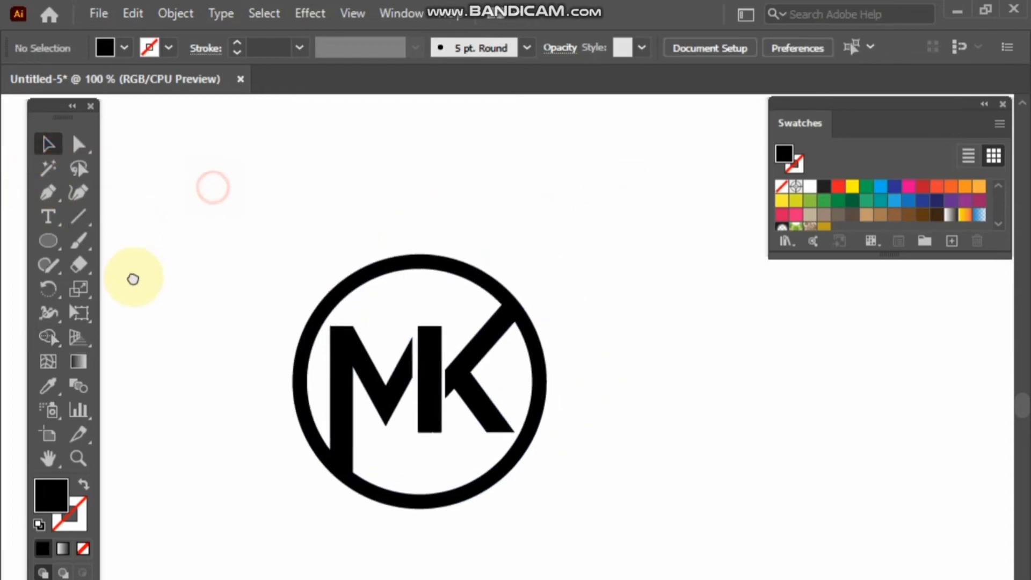
Select the whole MK logo and fill it with the gold swatch.
click(568, 524)
drag(276, 253, 600, 520)
scroll(898, 196, down, 3)
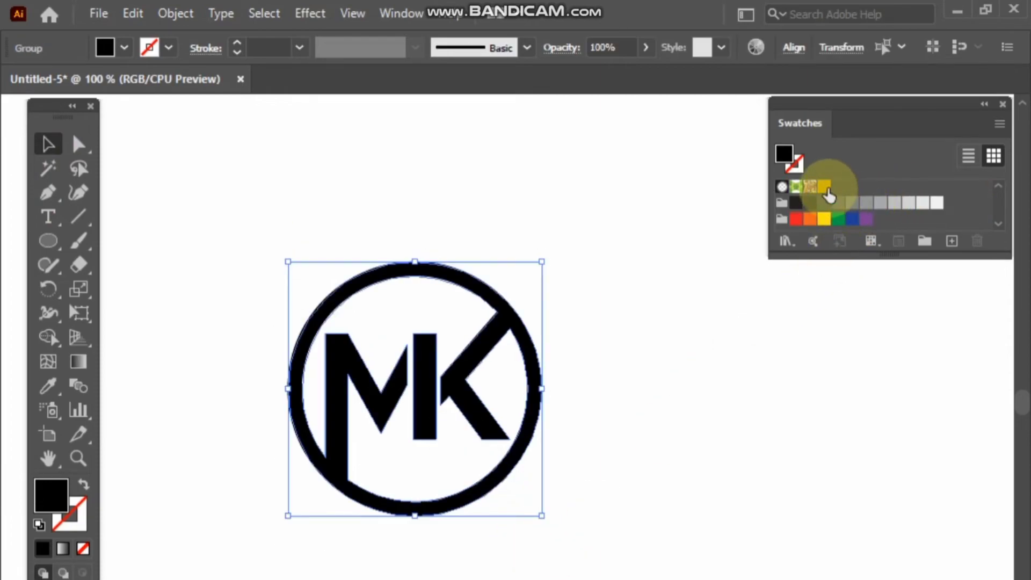
click(827, 189)
click(710, 322)
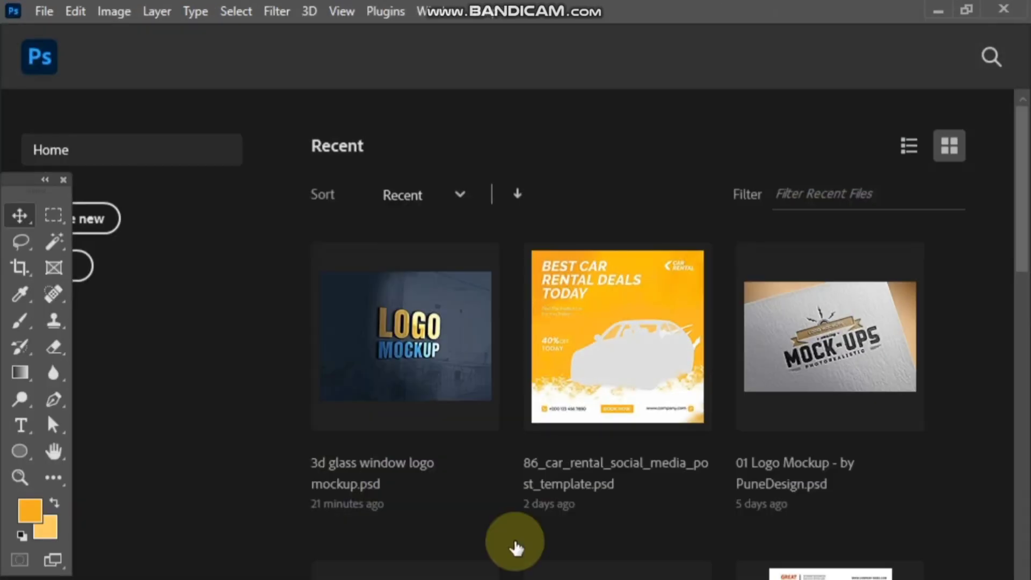
Switch to Photoshop and open the recent file 3d glass window logo mockup.psd.
click(415, 356)
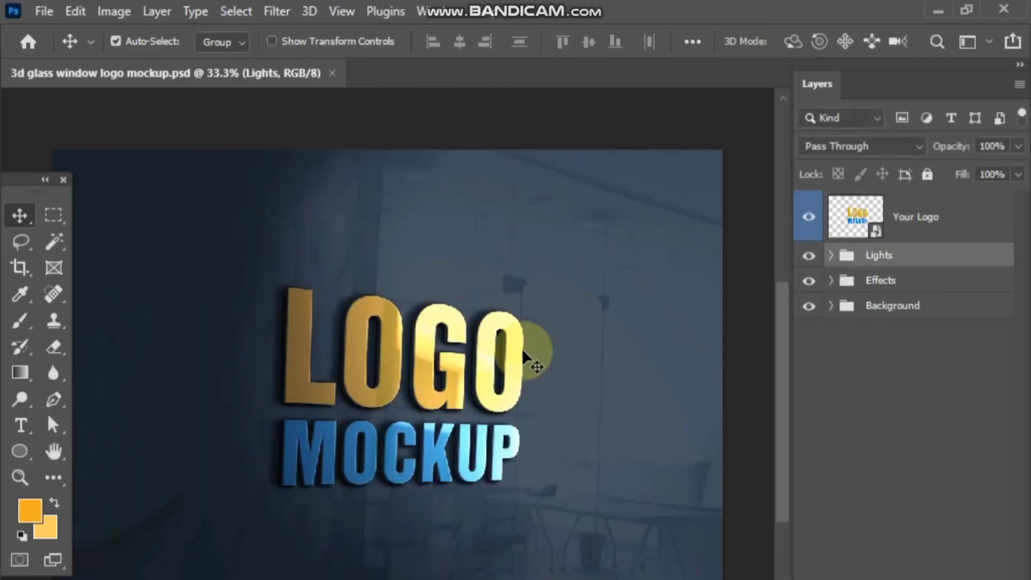
Open the contents of the Your Logo smart object for editing.
click(882, 254)
double_click(876, 232)
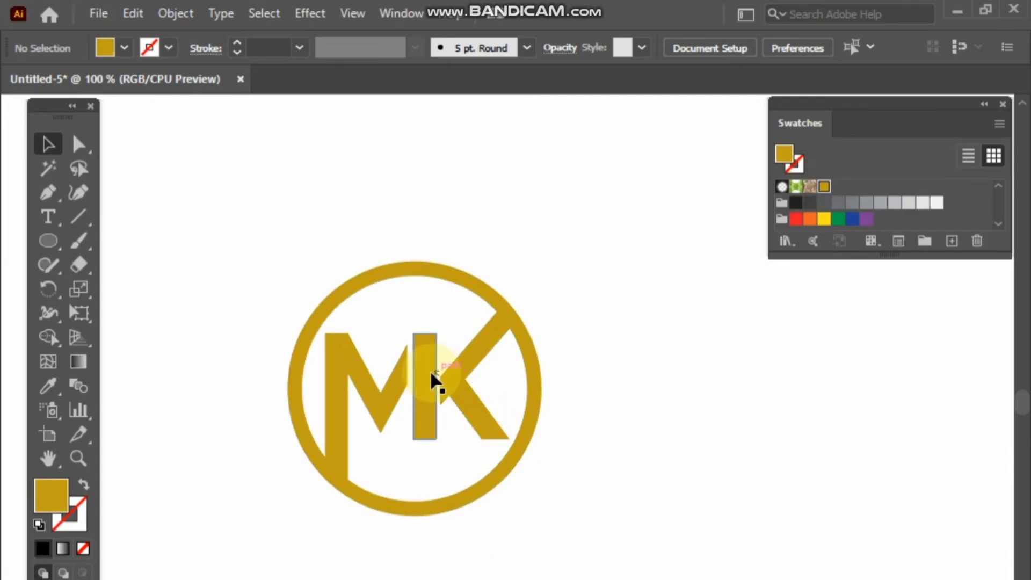
Switch to Illustrator, select the whole MK logo with its ring and transfer it into the Your Logo6.psb document in Photoshop.
drag(443, 398, 547, 577)
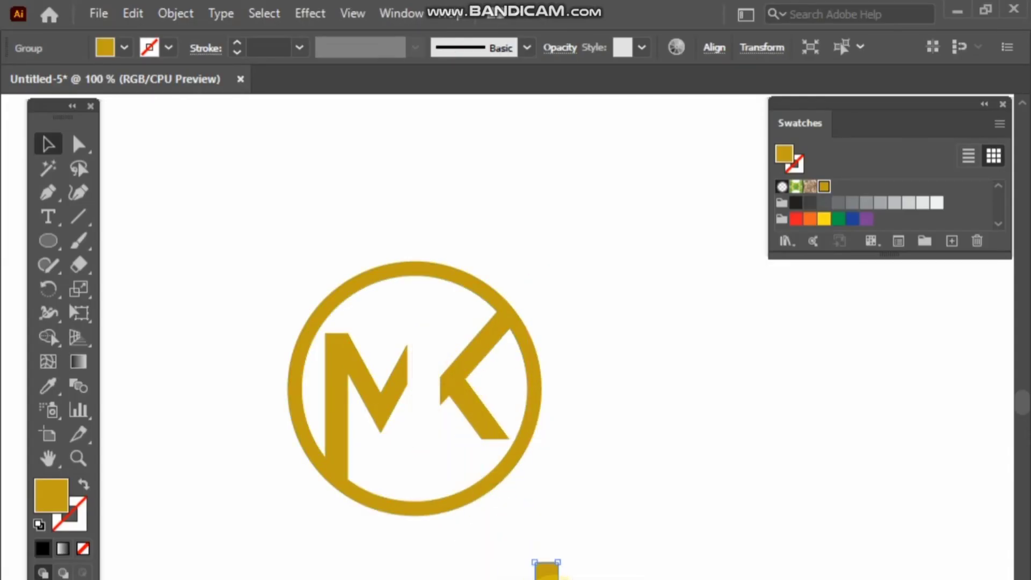
key(ctrl+z)
drag(260, 214, 633, 575)
click(435, 382)
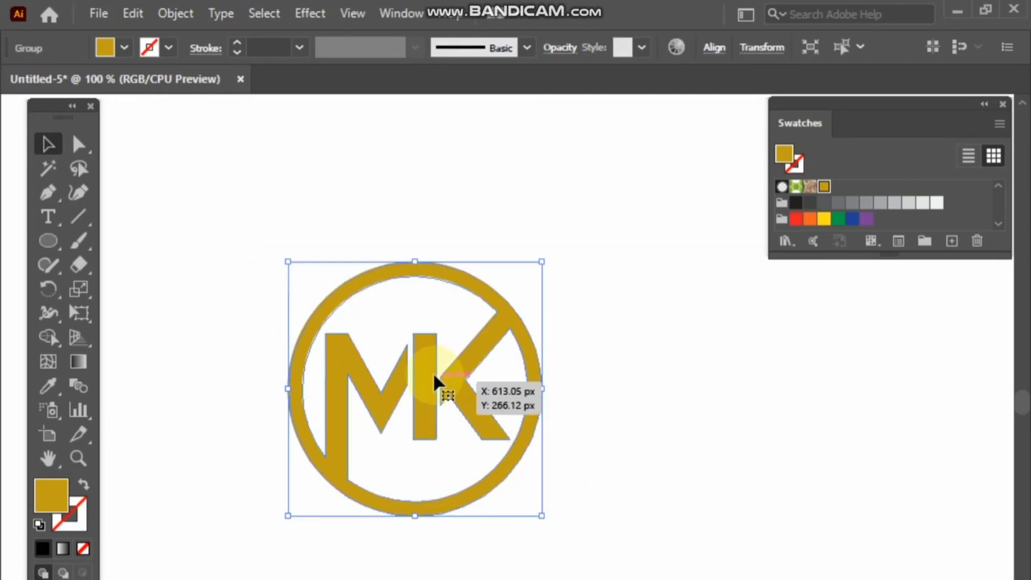
drag(430, 376, 433, 577)
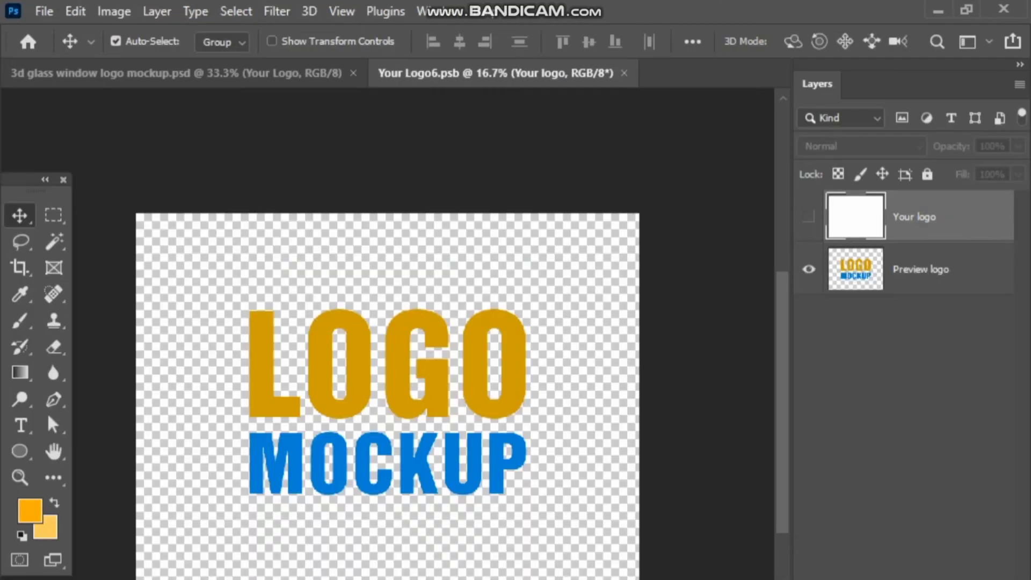
drag(433, 578, 617, 579)
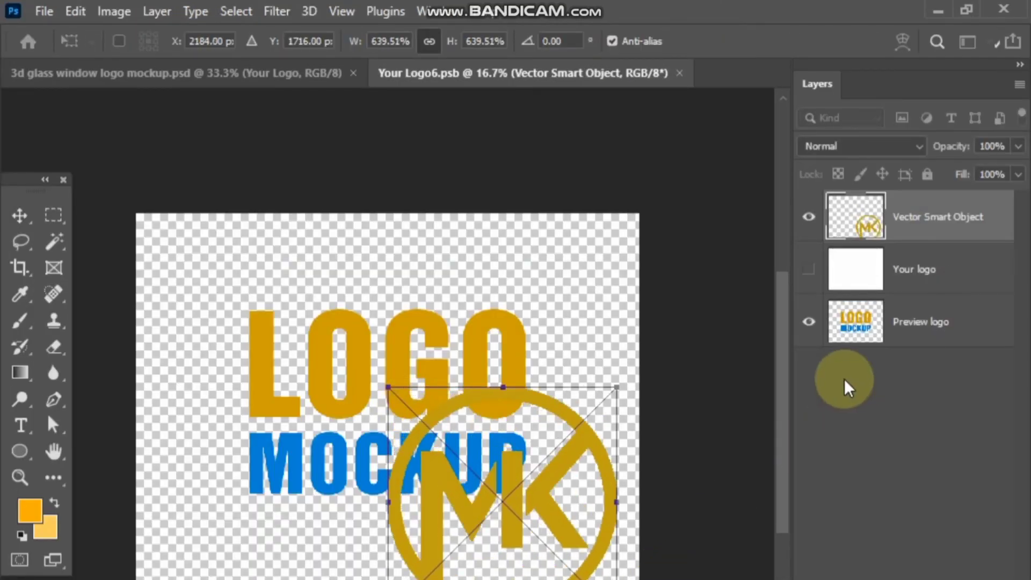
Hide the Preview logo layer and place the MK logo at the centre of the canvas.
click(809, 321)
drag(505, 529, 401, 435)
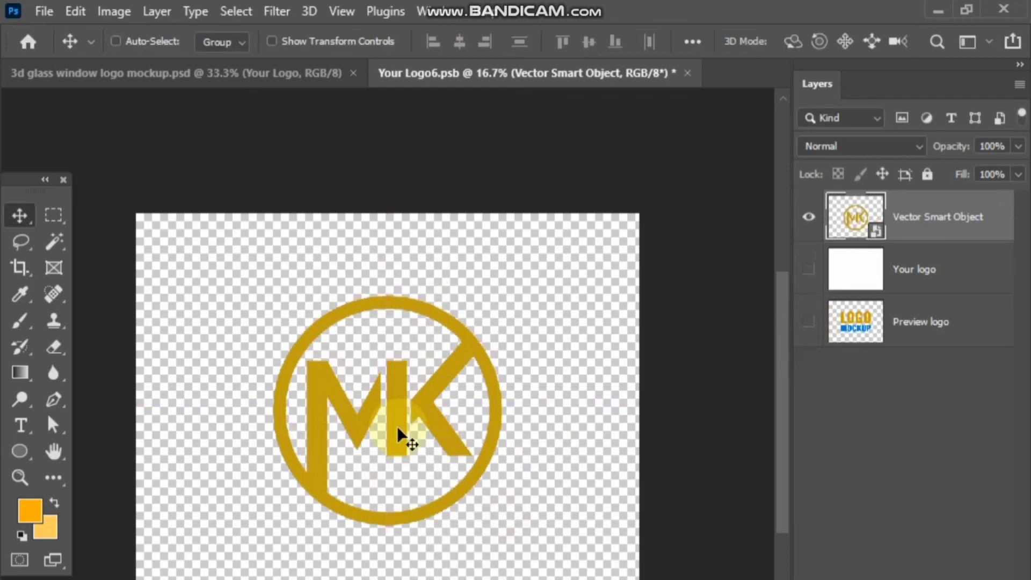
Save the edited smart object and return to the 3d glass window logo mockup.psd document.
key(ctrl+s)
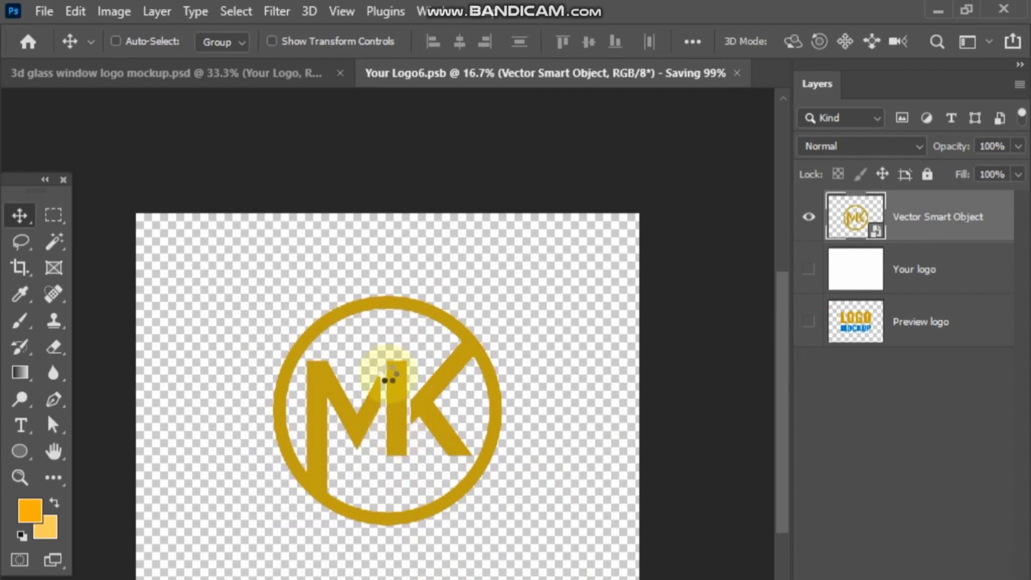
click(276, 73)
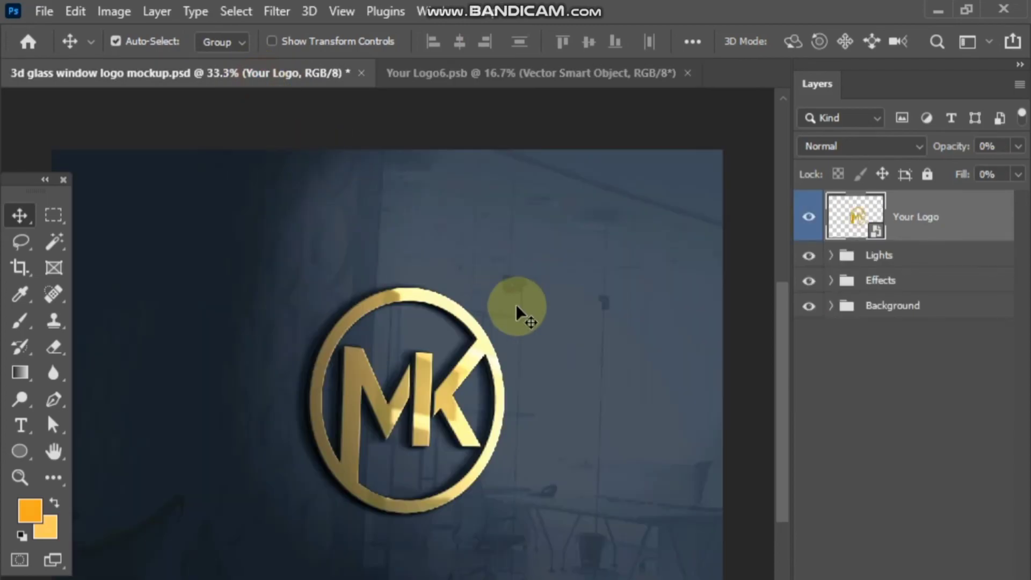